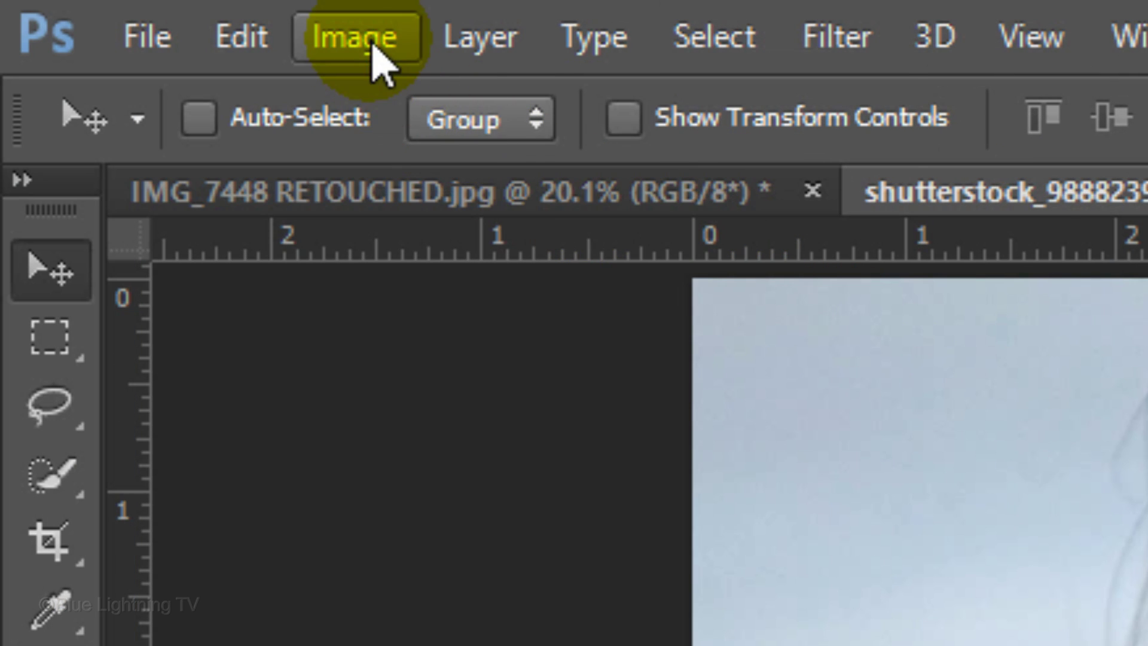
# Open the image size settings for the portrait and set the resolution to 150 pixels/inch
pyautogui.click(376, 46)
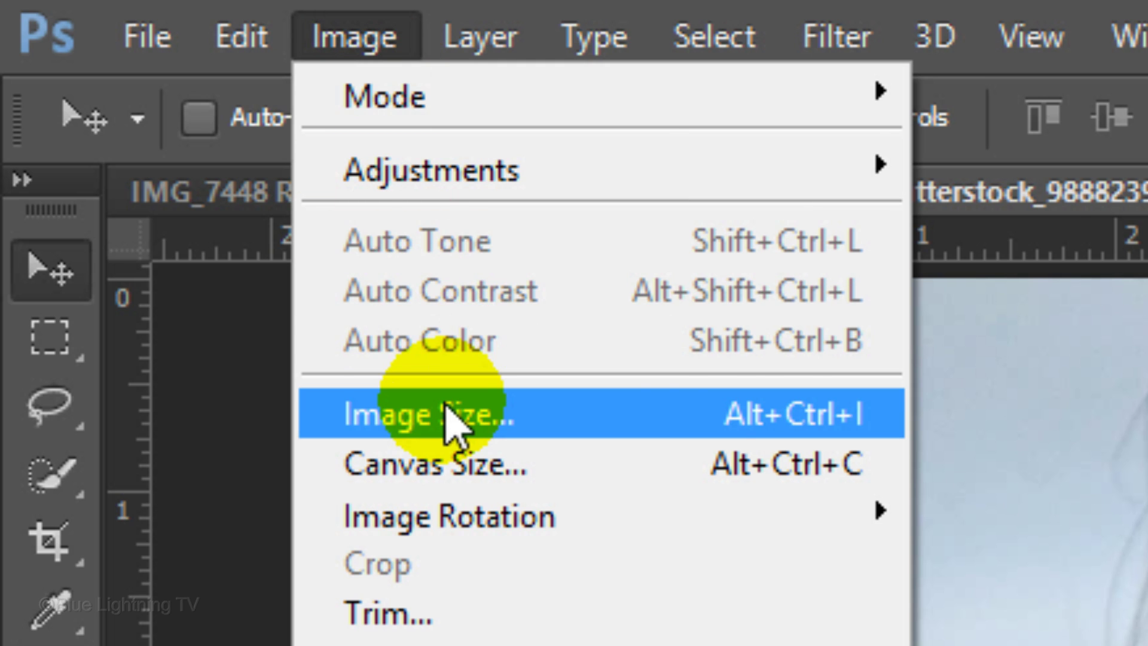
pyautogui.click(449, 421)
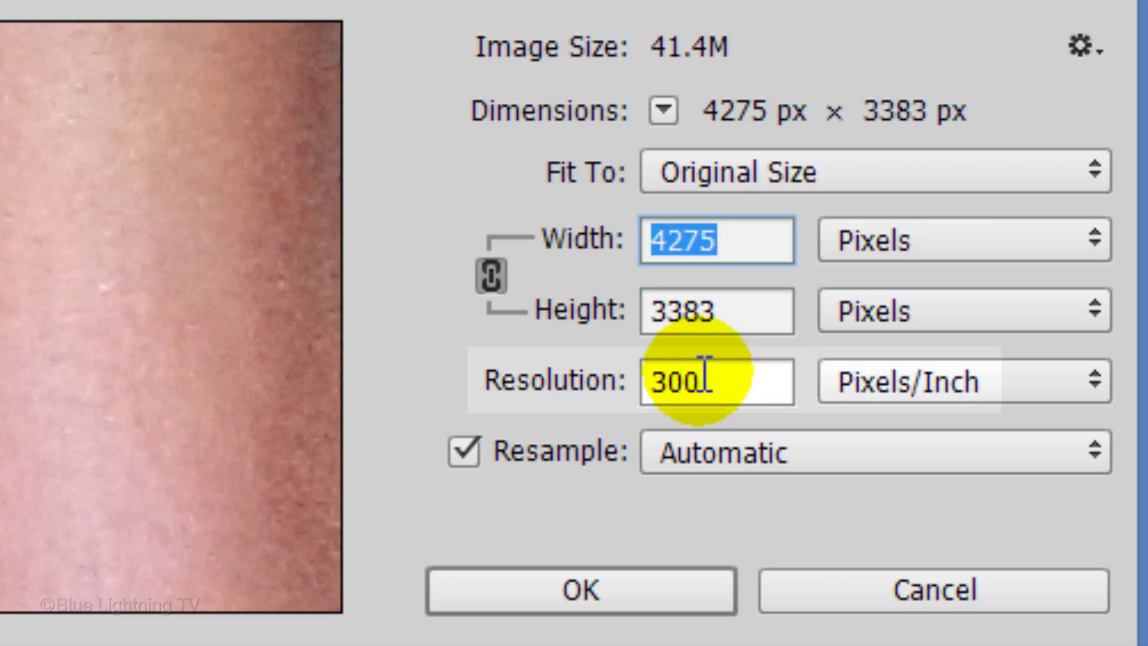
pyautogui.click(705, 379)
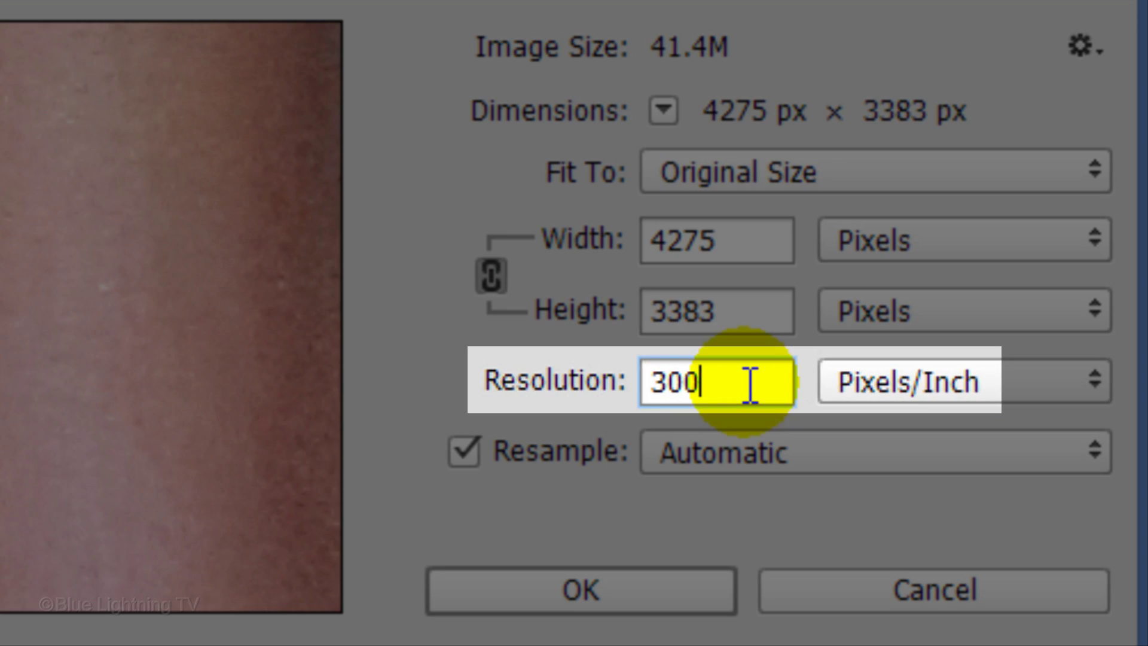
pyautogui.press('BackSpace')
pyautogui.press('BackSpace')
pyautogui.press('BackSpace')
pyautogui.write('150')
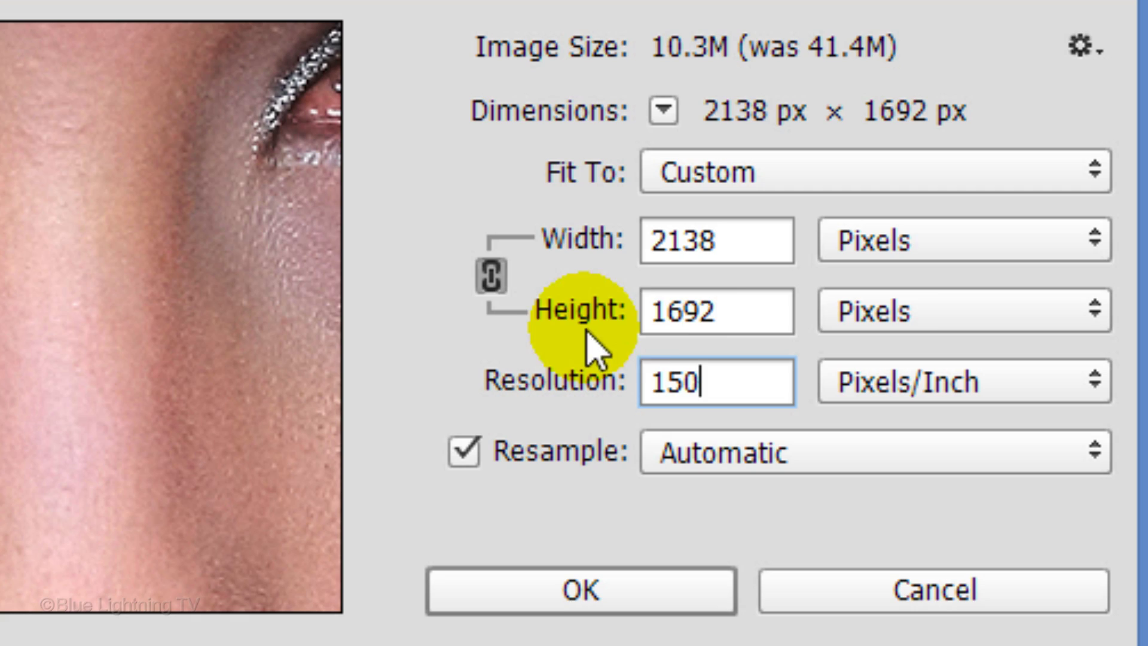
# Resize the portrait to a height of 850 pixels with proportions linked, and fit the image on screen
pyautogui.click(728, 313)
pyautogui.press('BackSpace')
pyautogui.press('BackSpace')
pyautogui.press('BackSpace')
pyautogui.press('BackSpace')
pyautogui.write('850')
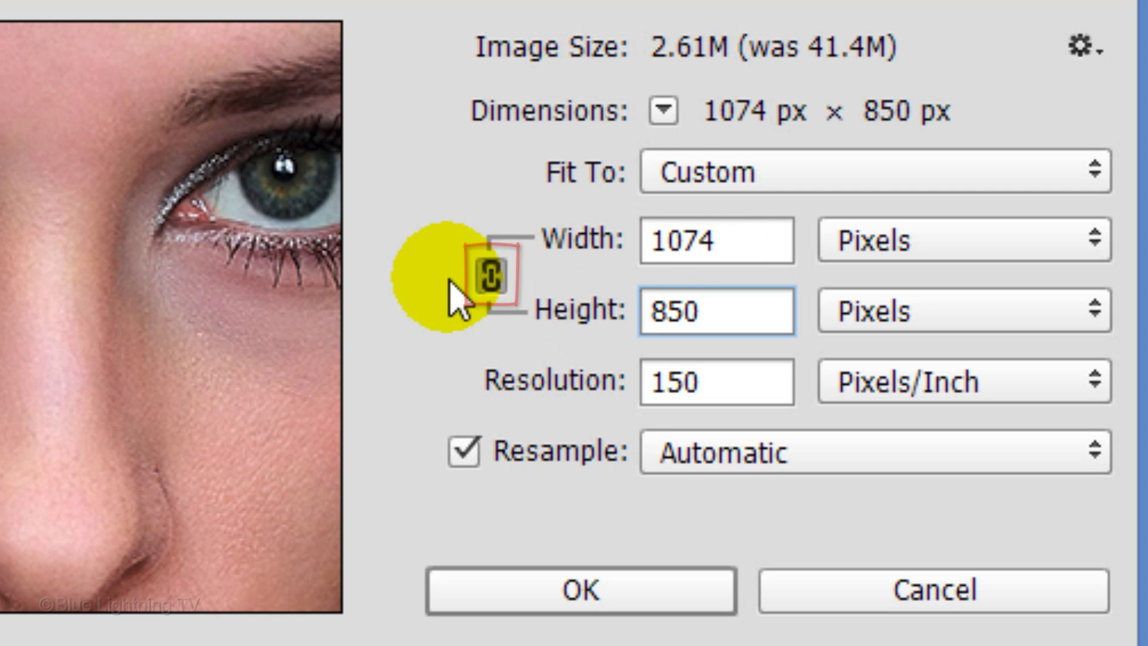
pyautogui.click(584, 593)
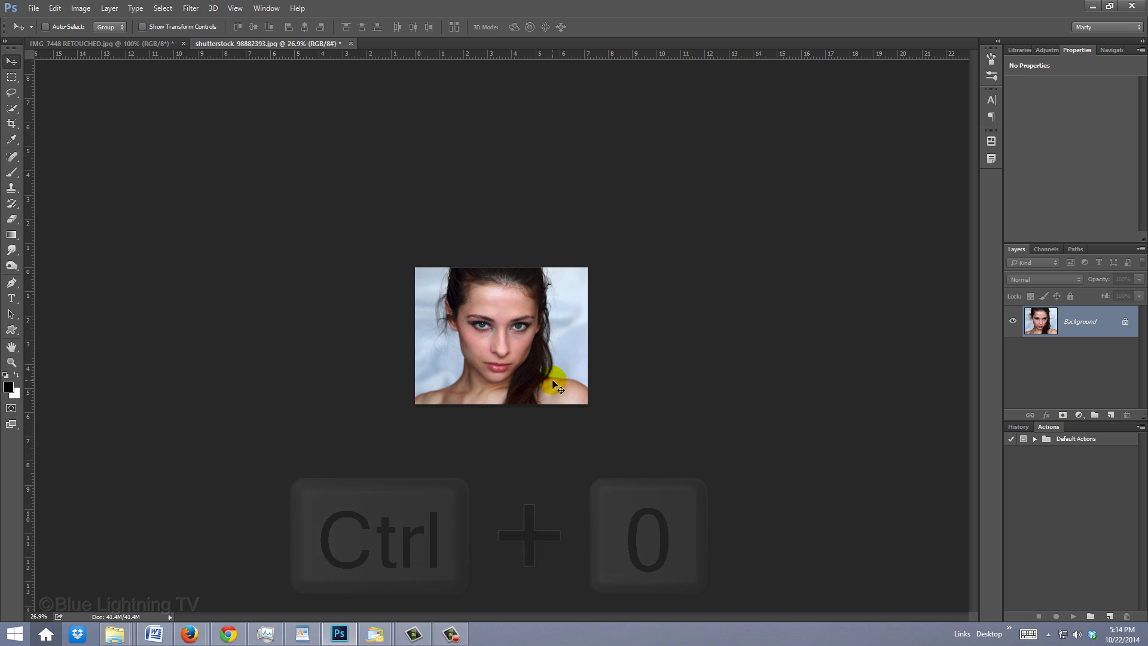
pyautogui.hotkey('ctrl', '0')
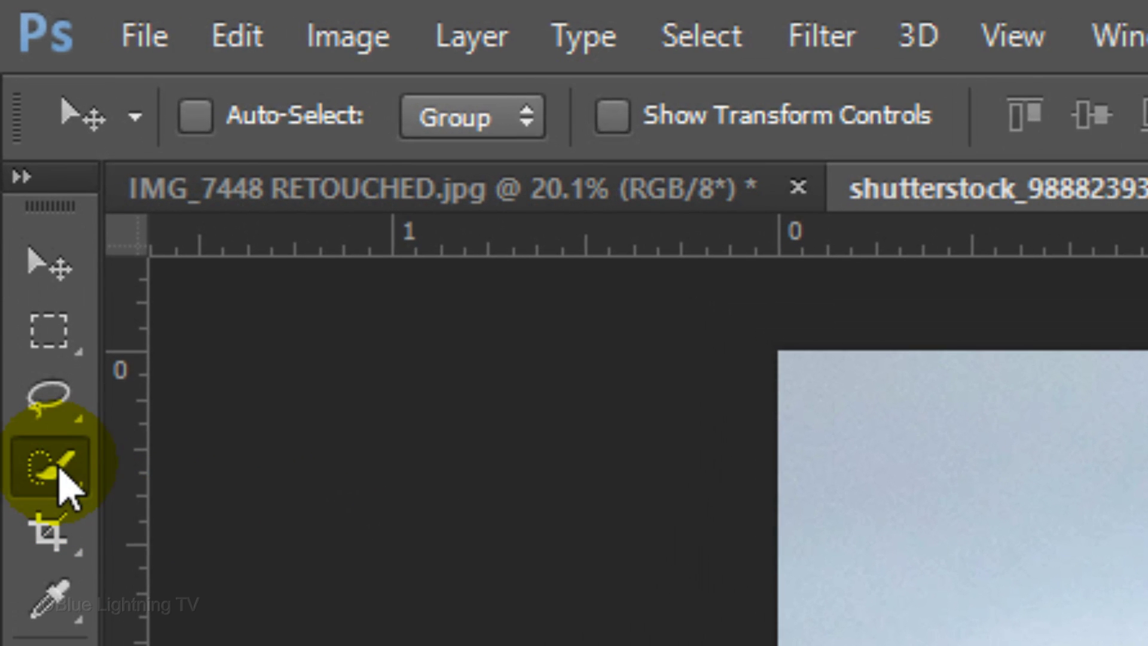
# Select the woman's hair, face and shoulders with the Quick Selection tool and preview the selection in Quick Mask
pyautogui.click(60, 472)
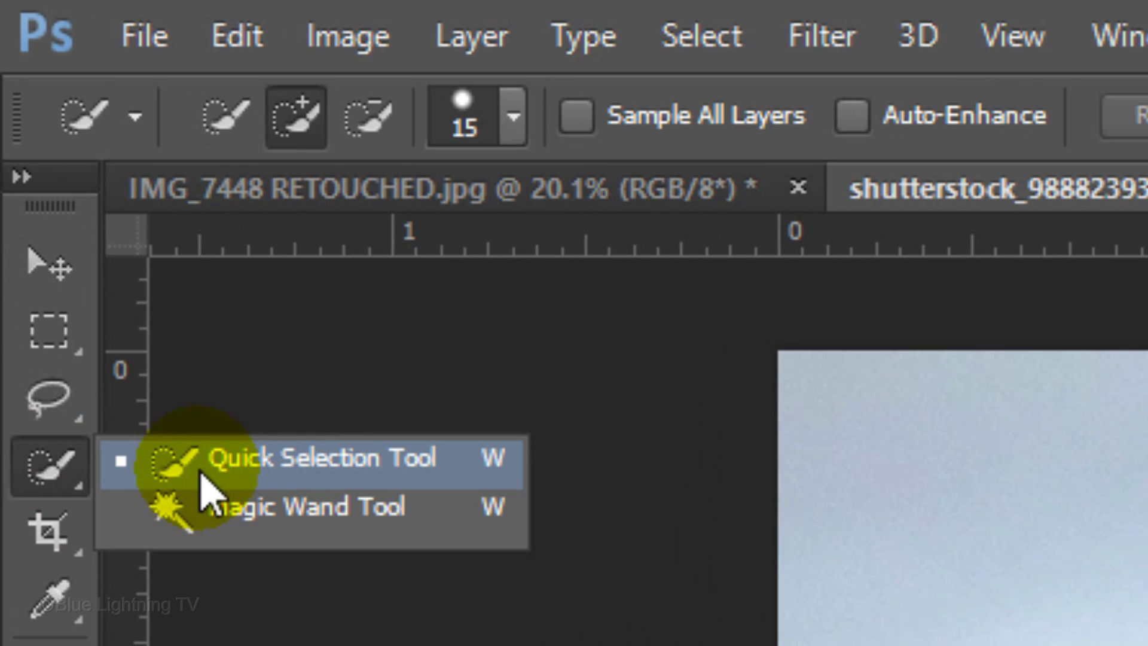
pyautogui.click(321, 468)
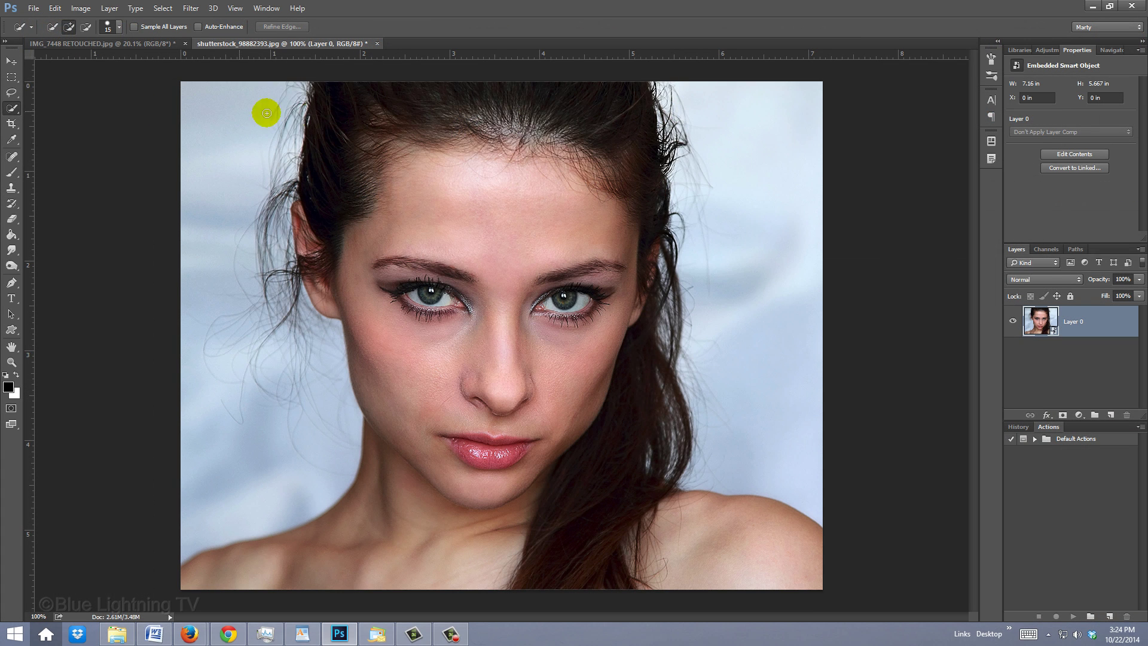
pyautogui.moveTo(321, 88)
pyautogui.mouseDown()
pyautogui.moveTo(611, 108)
pyautogui.moveTo(631, 186)
pyautogui.moveTo(614, 304)
pyautogui.moveTo(346, 265)
pyautogui.moveTo(327, 290)
pyautogui.moveTo(465, 367)
pyautogui.moveTo(535, 464)
pyautogui.moveTo(639, 455)
pyautogui.moveTo(640, 502)
pyautogui.moveTo(768, 543)
pyautogui.moveTo(490, 503)
pyautogui.moveTo(275, 567)
pyautogui.mouseUp()
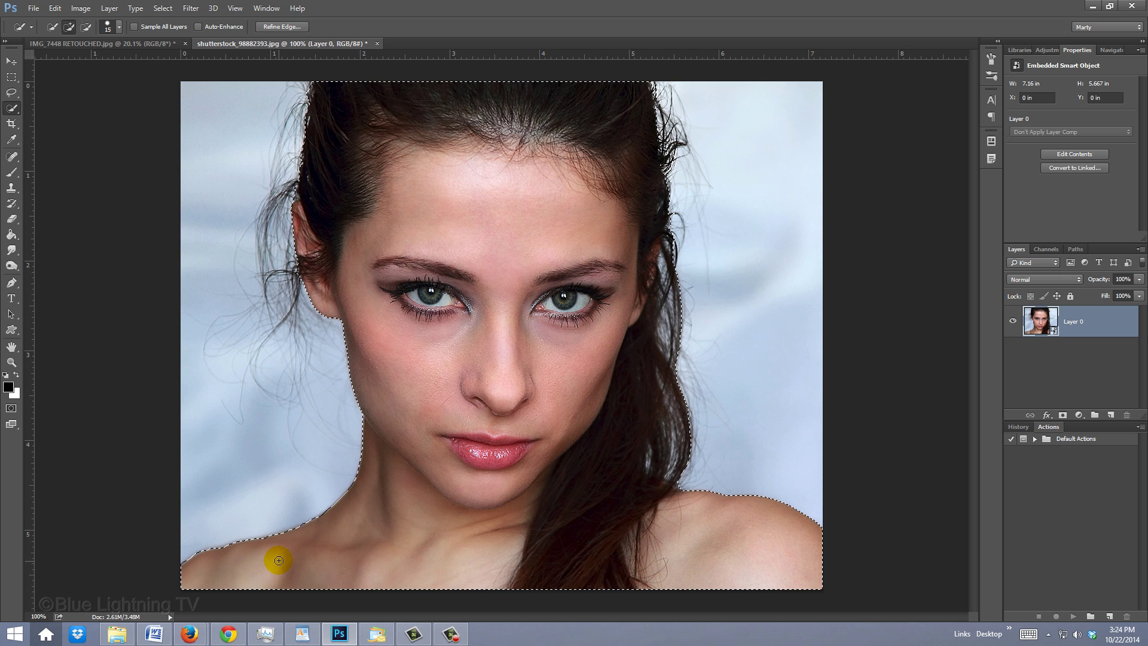
pyautogui.press('q')
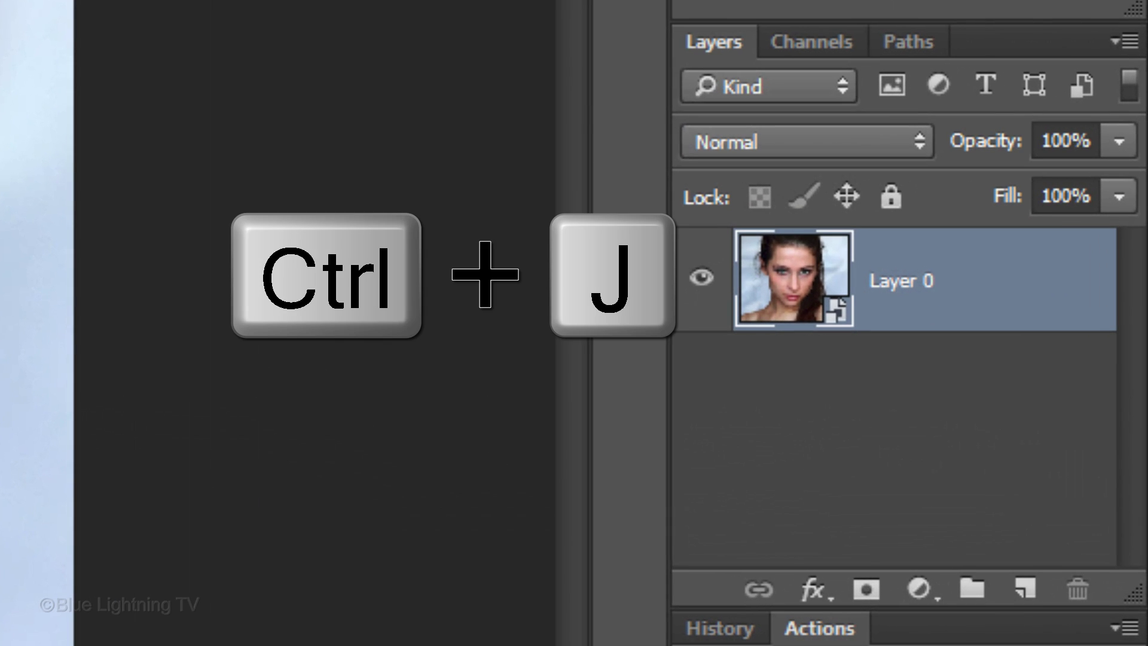
# Copy the selected woman to a new layer and add a white-filled layer directly beneath it
pyautogui.hotkey('ctrl', 'j')
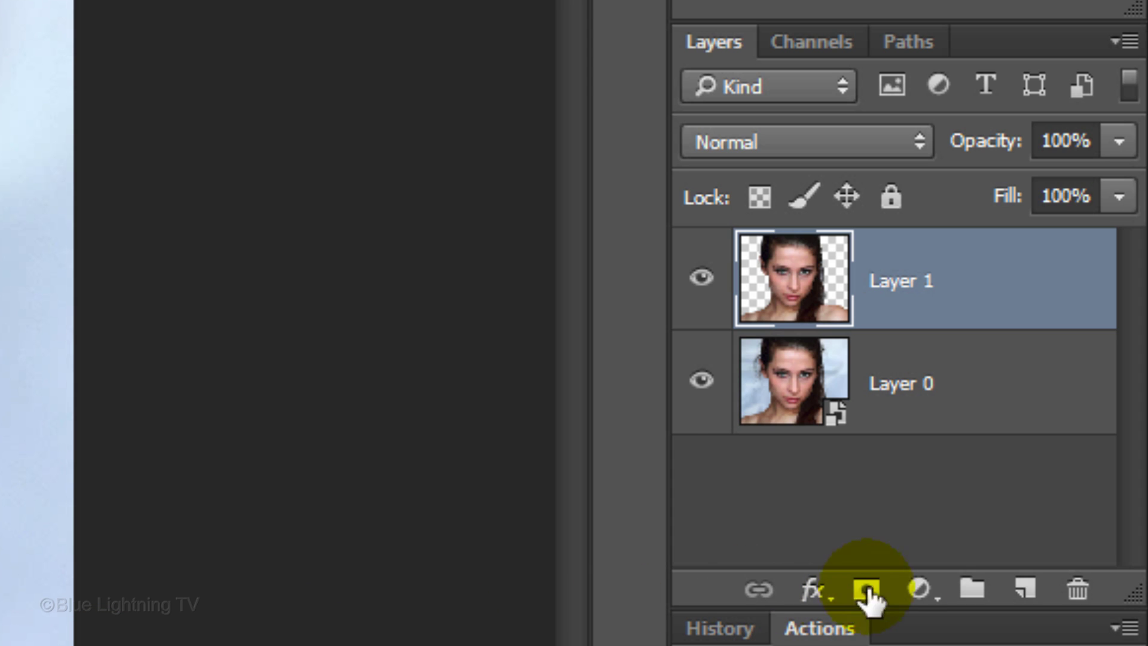
pyautogui.keyDown('ctrl'); pyautogui.click(1029, 592); pyautogui.keyUp('ctrl')
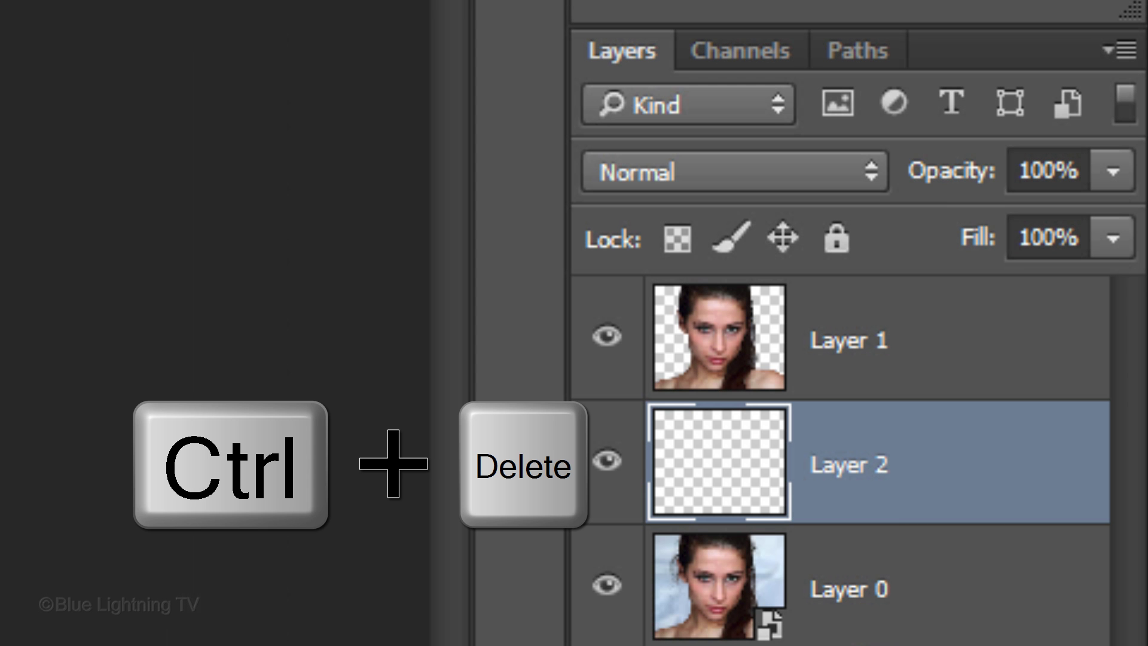
pyautogui.hotkey('ctrl', 'Delete')
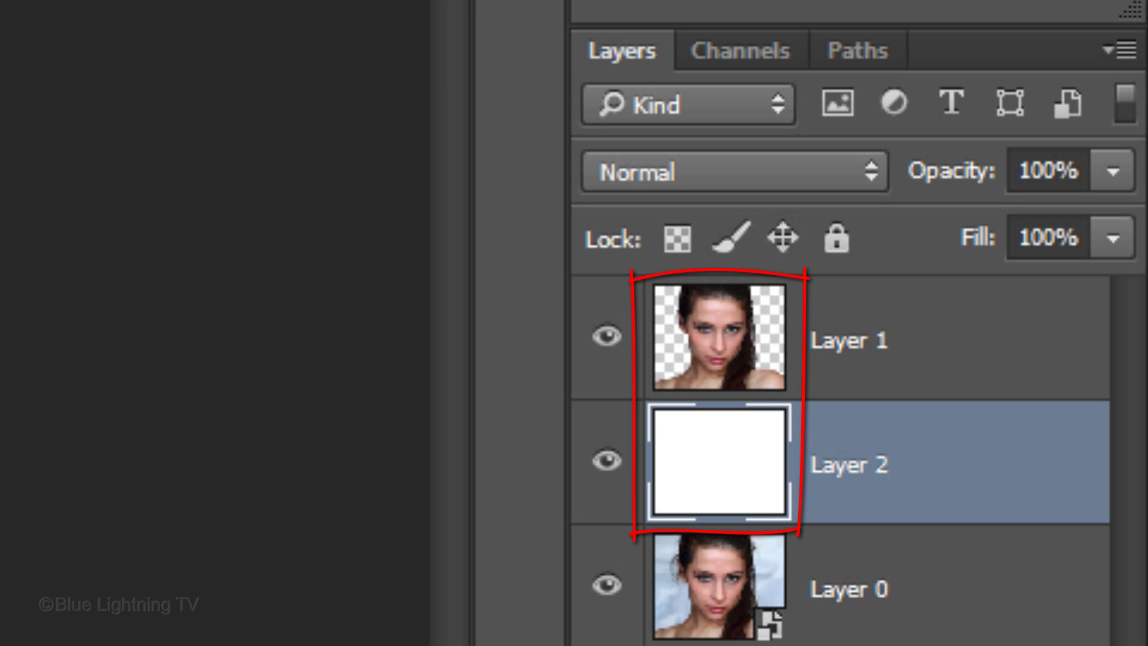
# Merge the cut-out woman with the white layer below and convert the merged layer to a smart object
pyautogui.click(732, 342)
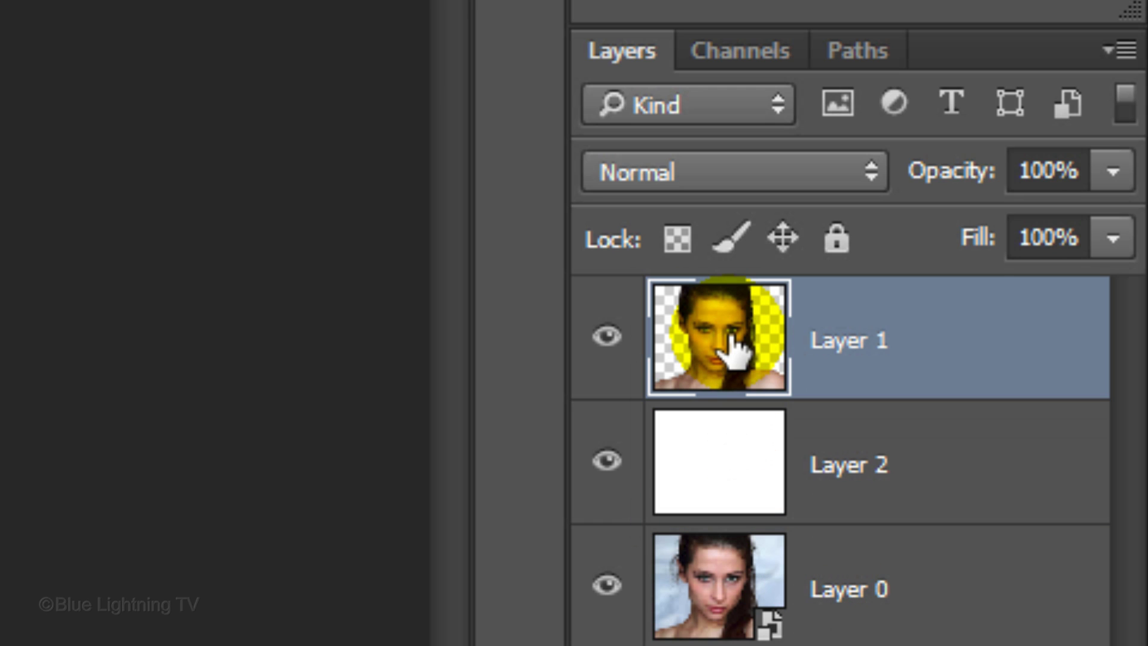
pyautogui.hotkey('ctrl', 'e')
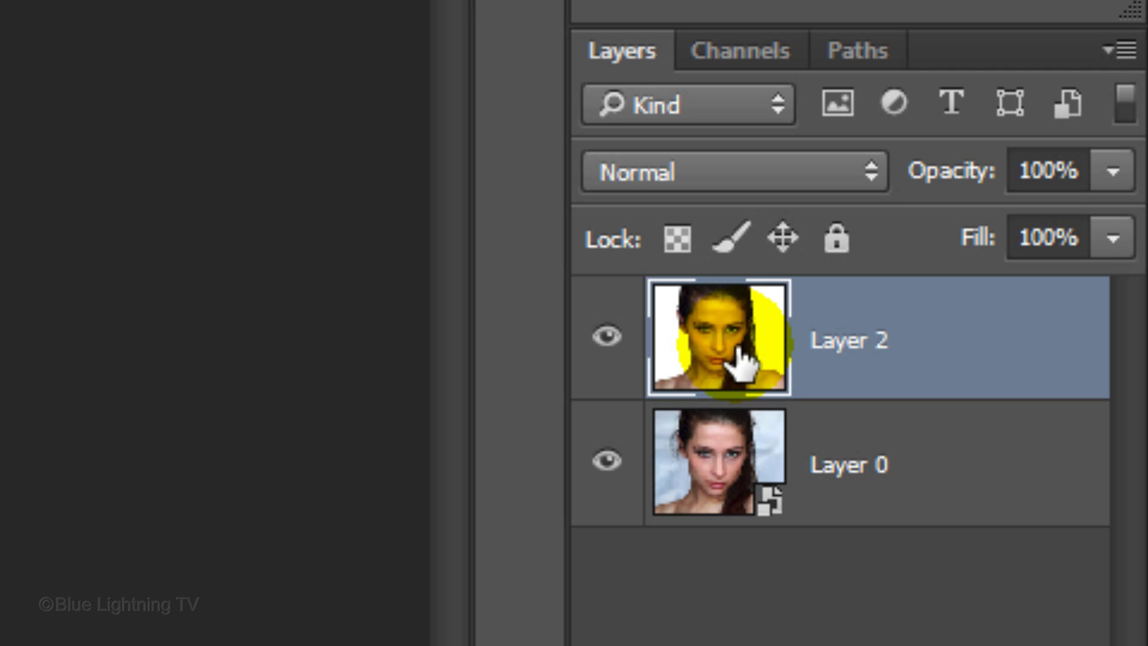
pyautogui.click(1125, 51)
pyautogui.click(855, 565)
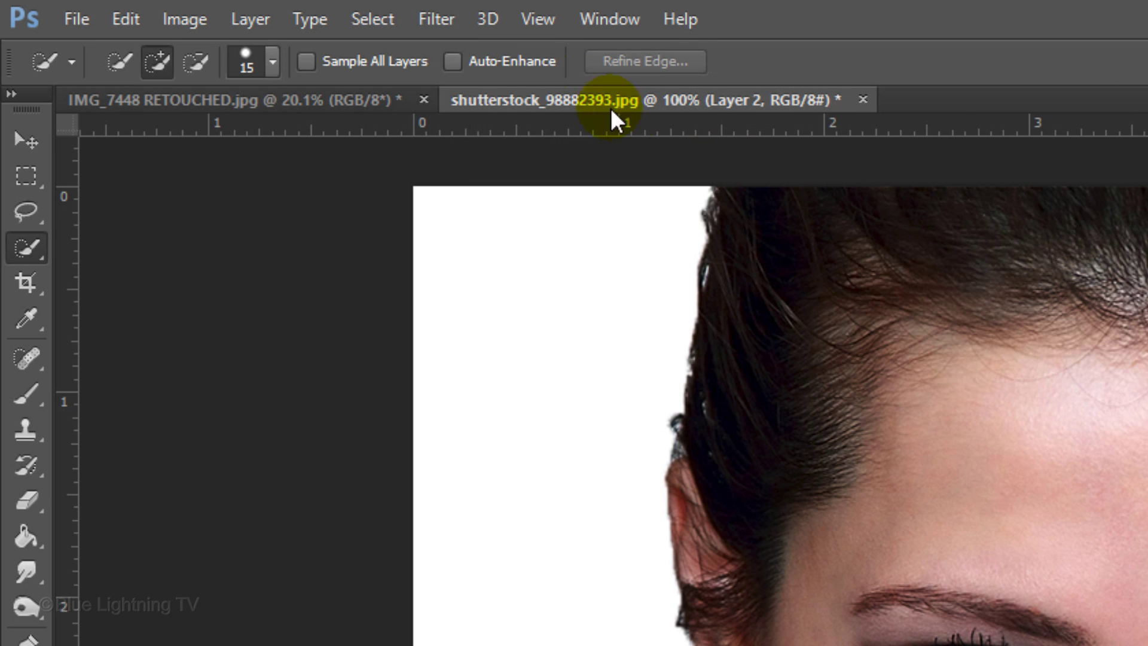
# Apply a Mosaic filter with a cell size of 15 square to the Layer 2 smart object
pyautogui.click(447, 18)
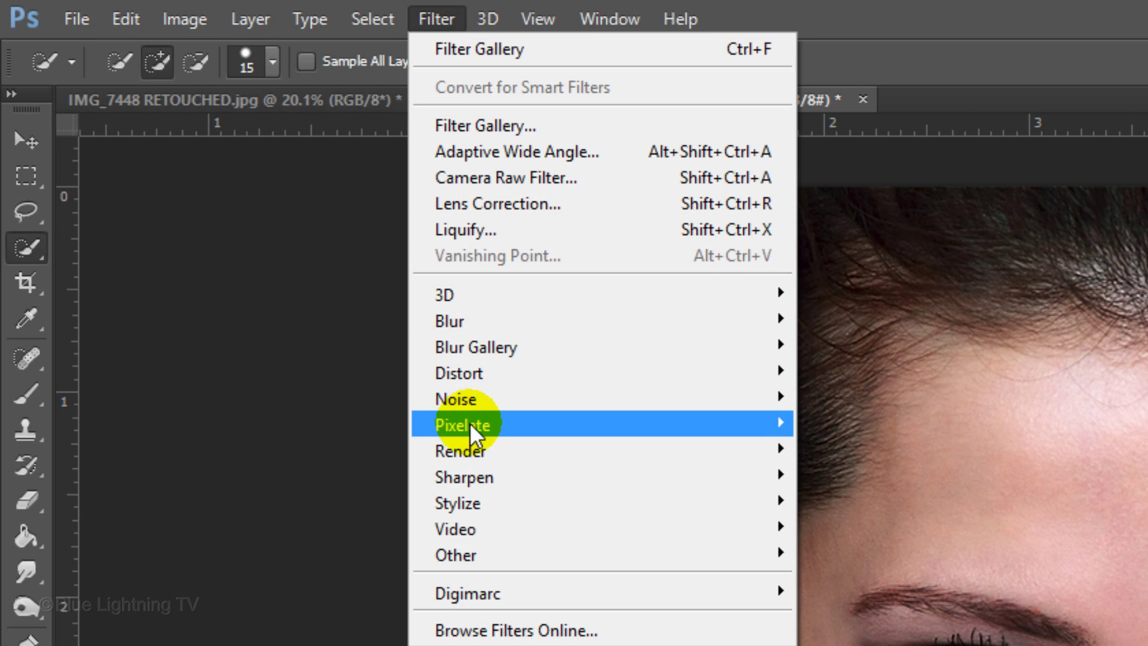
pyautogui.moveTo(468, 425)
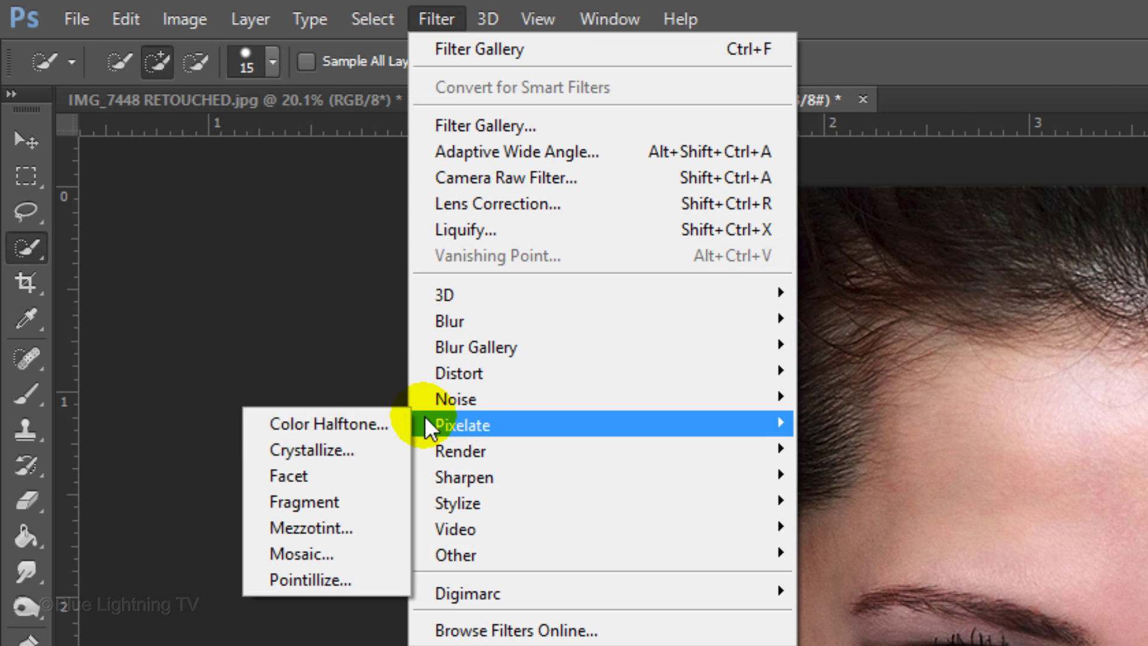
pyautogui.click(331, 551)
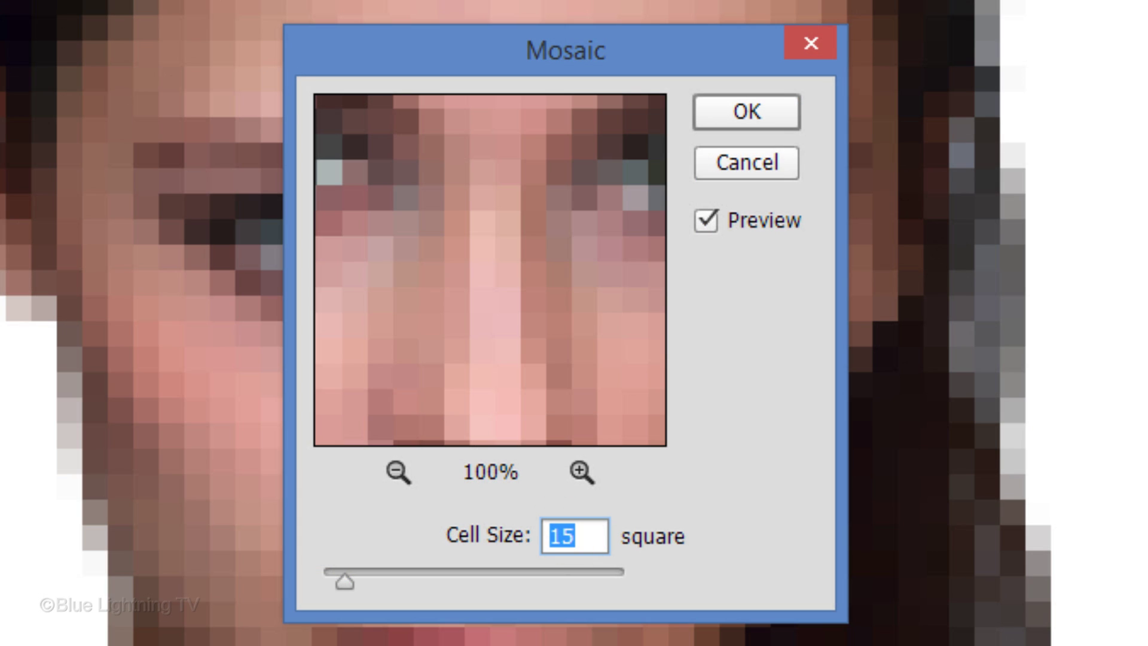
pyautogui.click(751, 113)
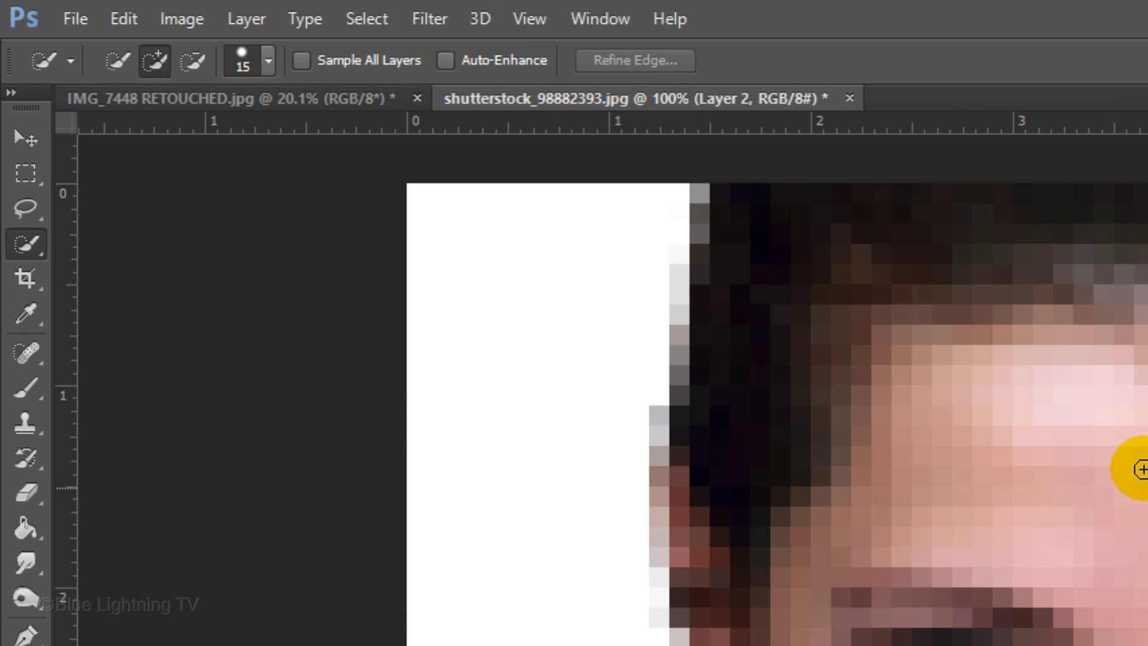
# Apply a Median noise filter with a radius of 5 pixels, inspecting an eye in the preview at 400%
pyautogui.click(427, 18)
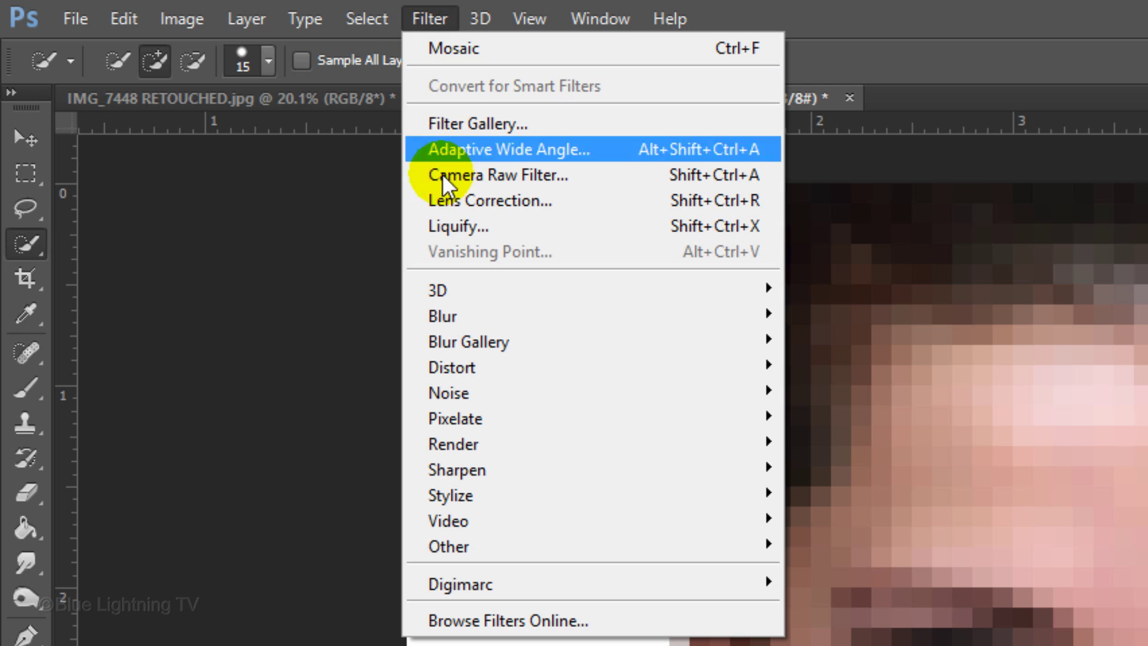
pyautogui.moveTo(447, 390)
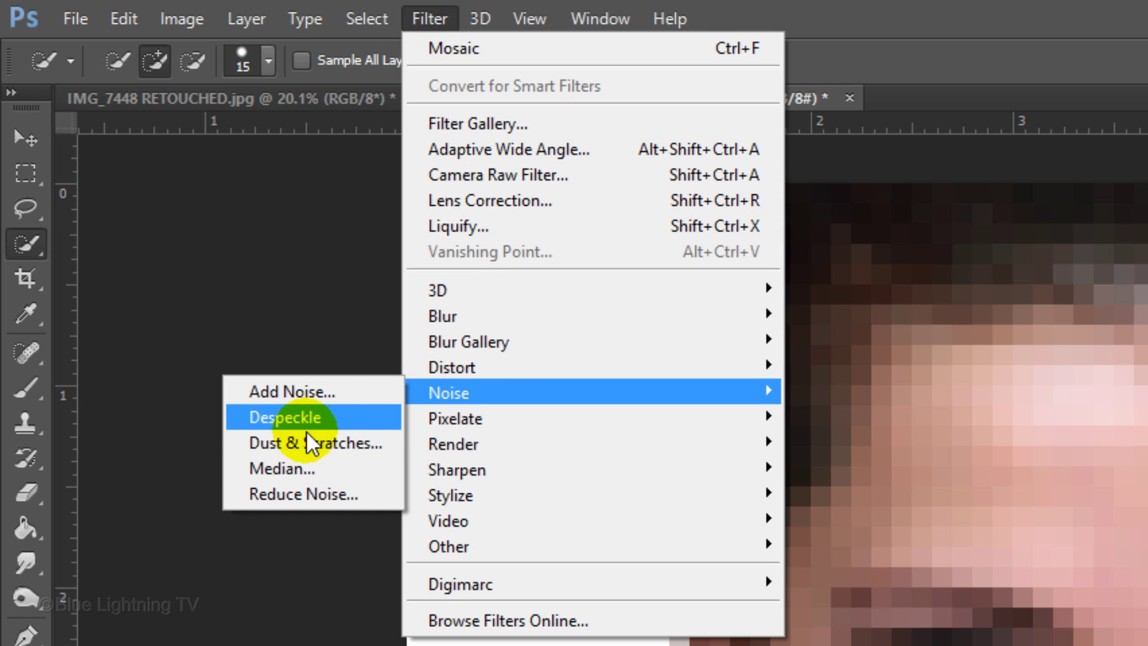
pyautogui.click(301, 467)
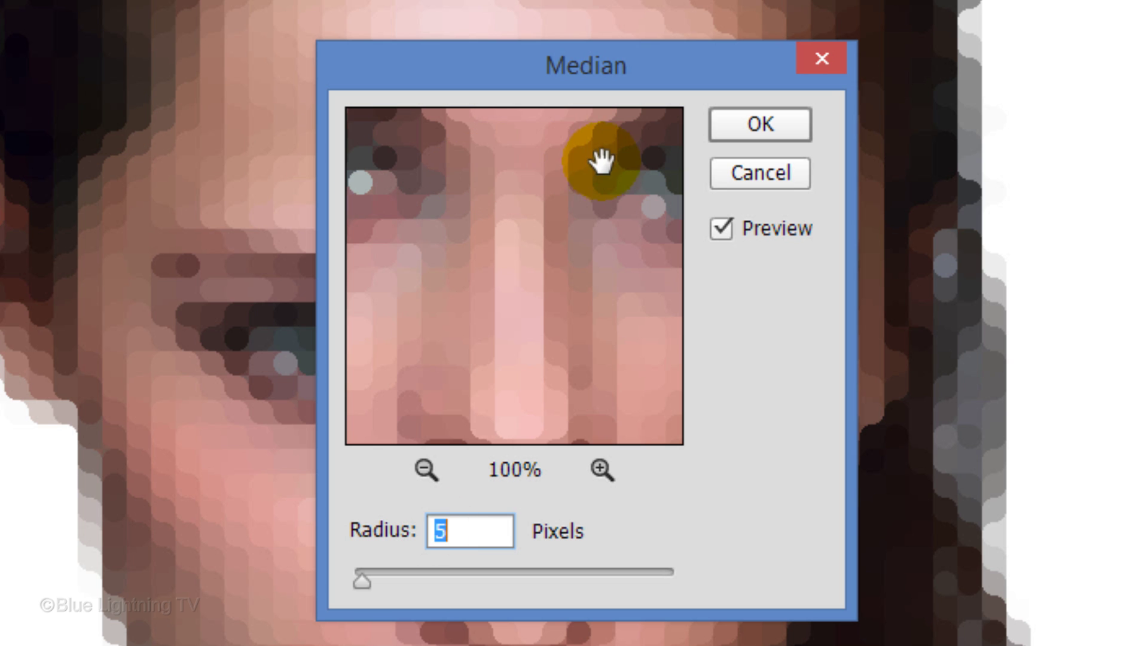
pyautogui.moveTo(597, 162)
pyautogui.mouseDown()
pyautogui.moveTo(486, 217)
pyautogui.moveTo(446, 259)
pyautogui.mouseUp()
pyautogui.click(602, 469)
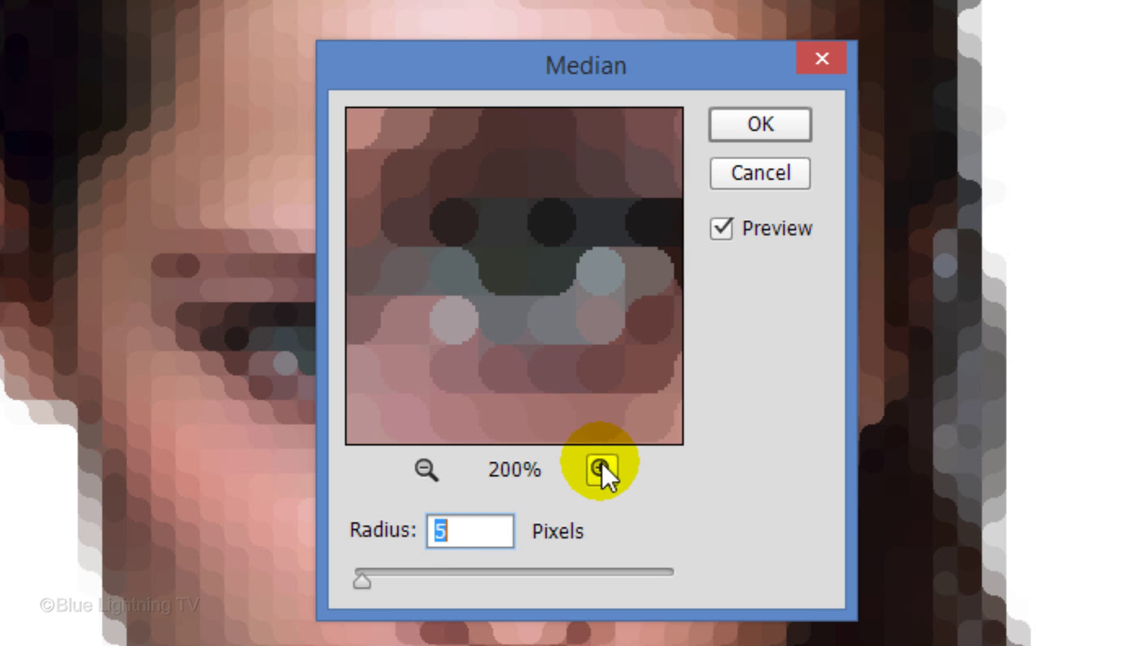
pyautogui.click(602, 470)
pyautogui.moveTo(533, 314); pyautogui.dragTo(495, 341)
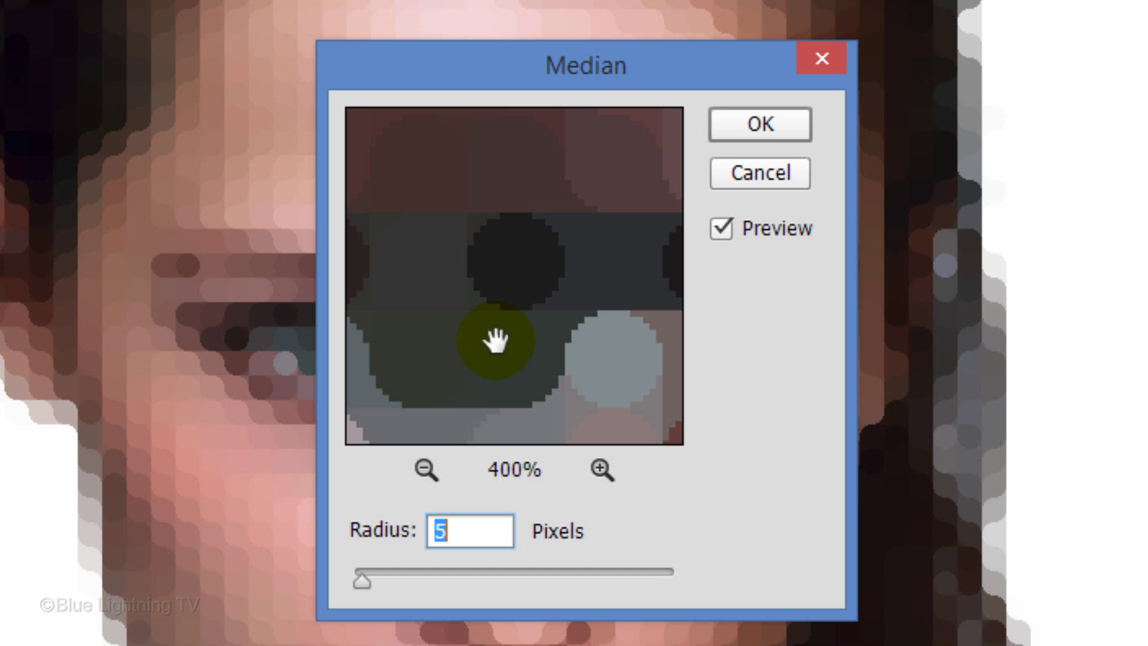
pyautogui.click(763, 127)
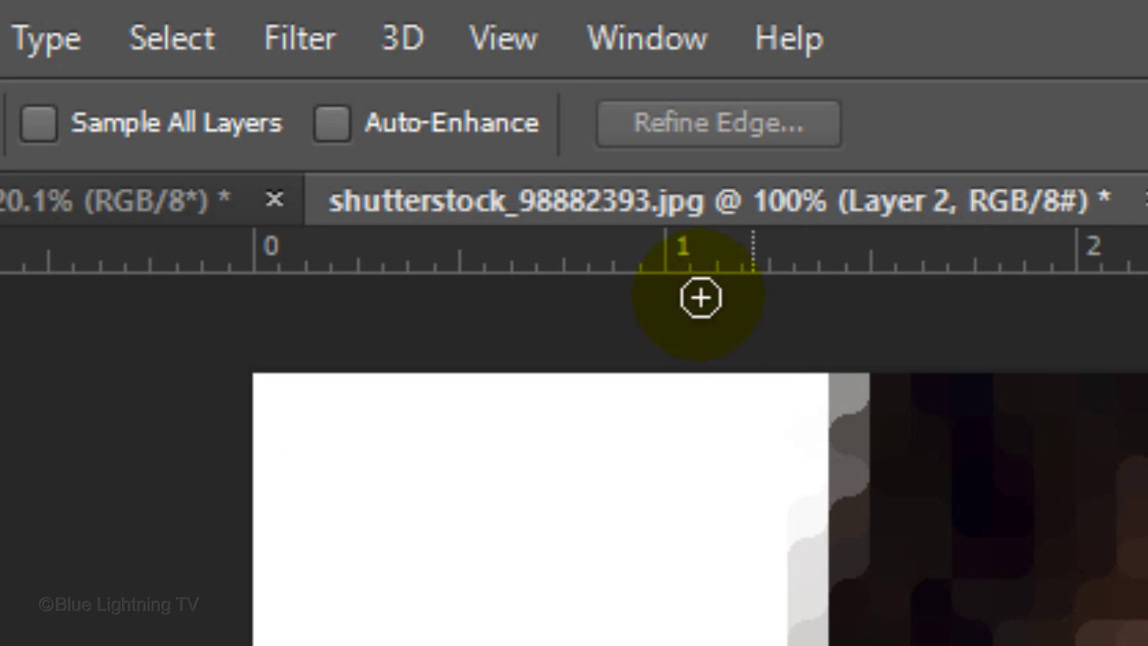
# Apply Glowing Edges from the Filter Gallery with Edge Width 1, Edge Brightness 15 and Smoothness 15
pyautogui.click(289, 33)
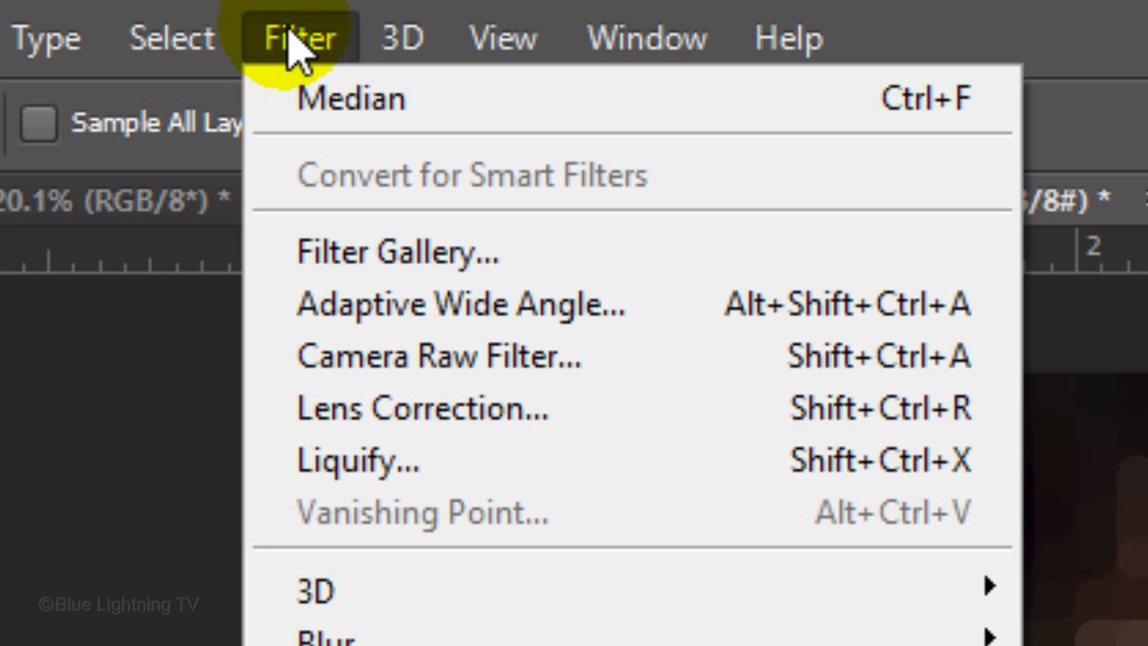
pyautogui.click(317, 256)
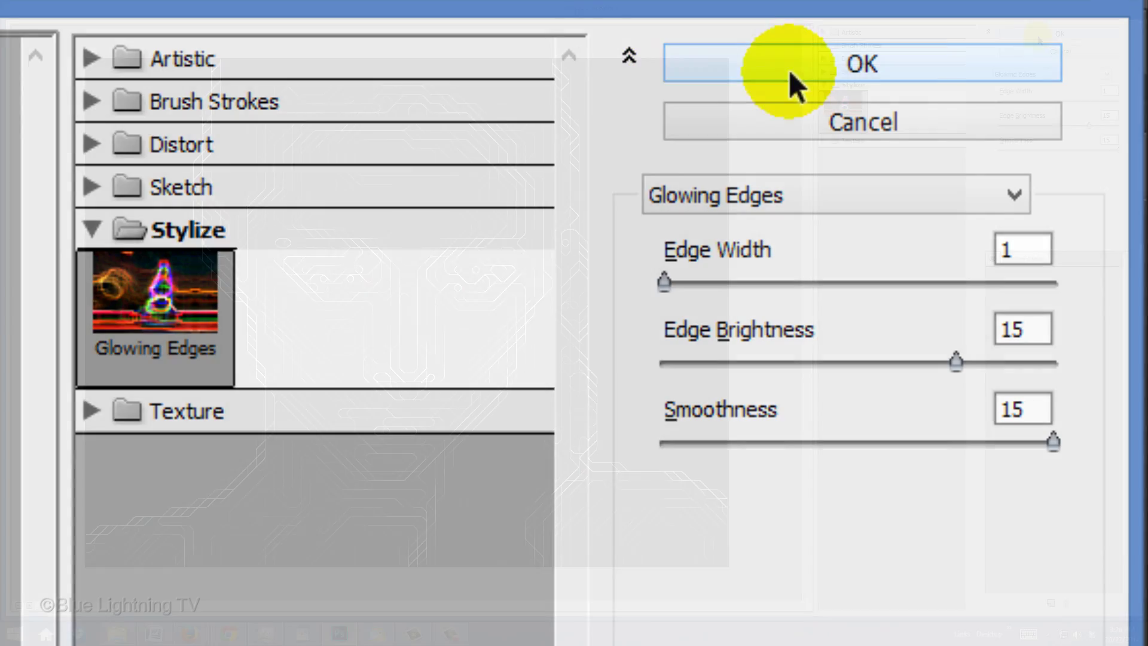
pyautogui.click(789, 69)
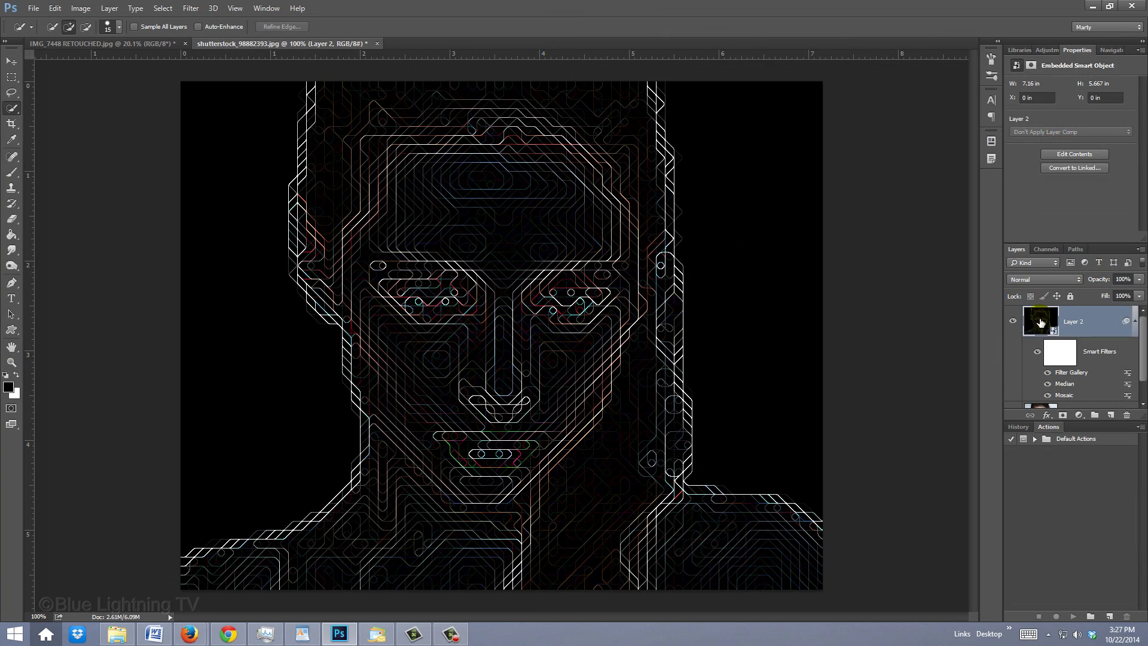
# Open the Layer 2 smart object's contents and resize the IMG_7448 RETOUCHED.jpg portrait to 150 pixels/inch and a height of 850 pixels
pyautogui.doubleClick(783, 284)
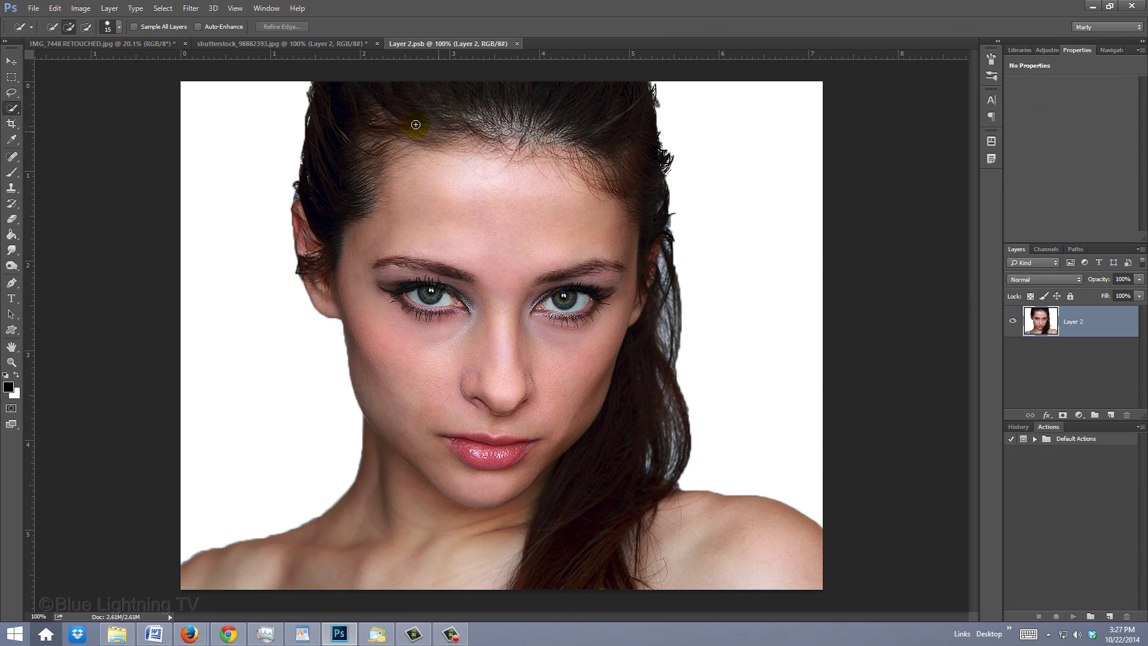
pyautogui.click(113, 45)
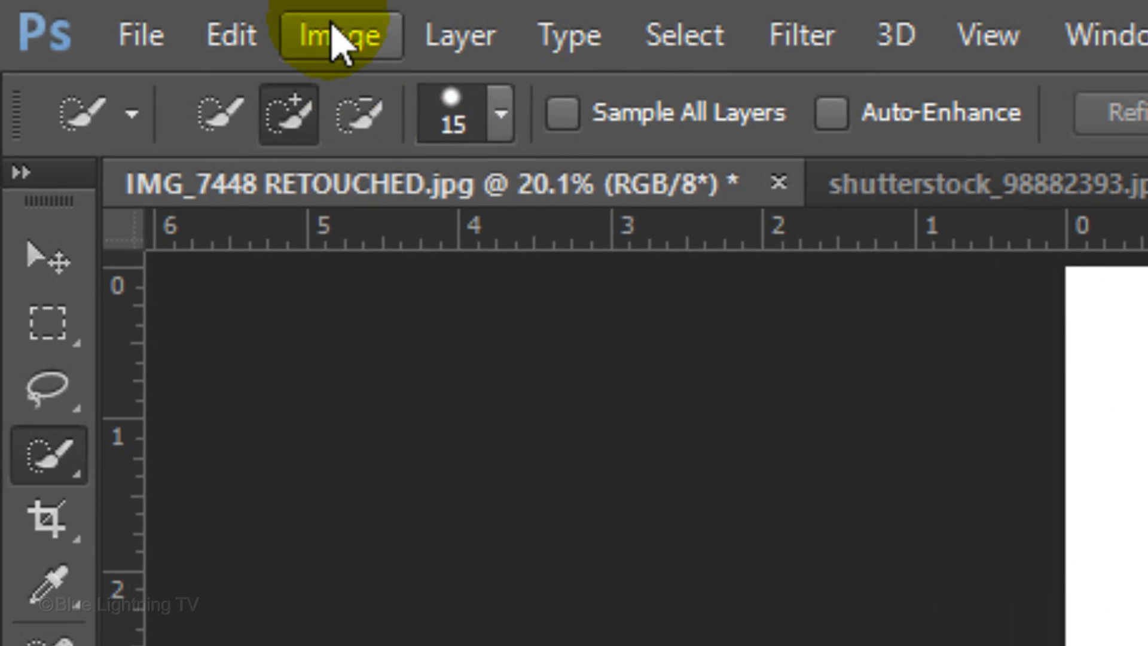
pyautogui.click(338, 37)
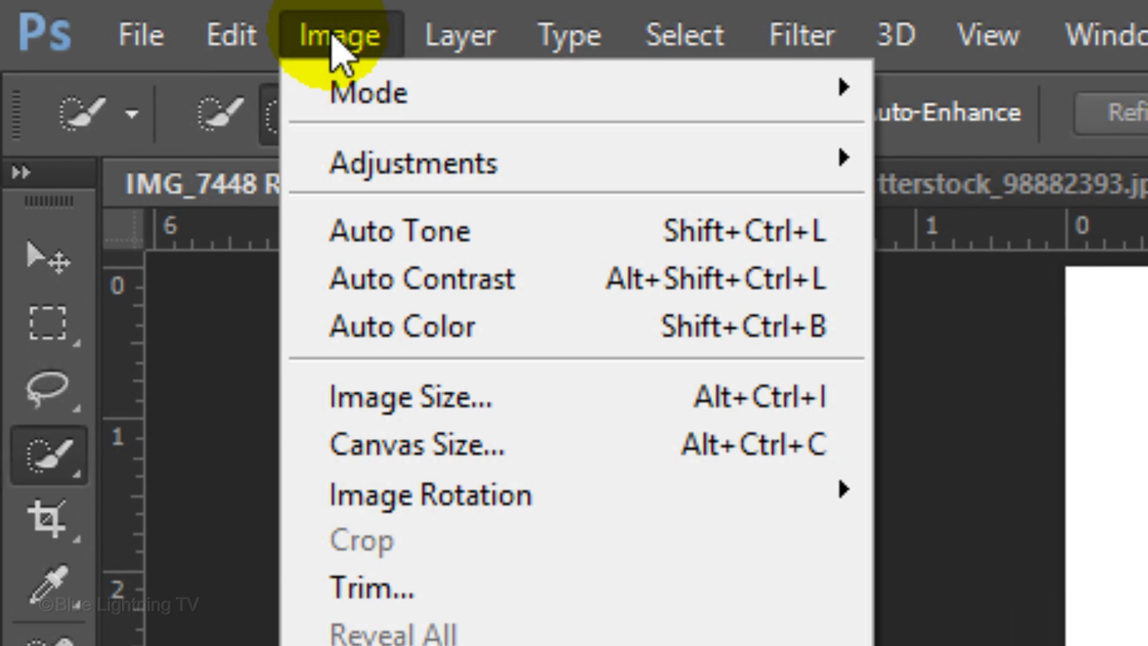
pyautogui.click(427, 400)
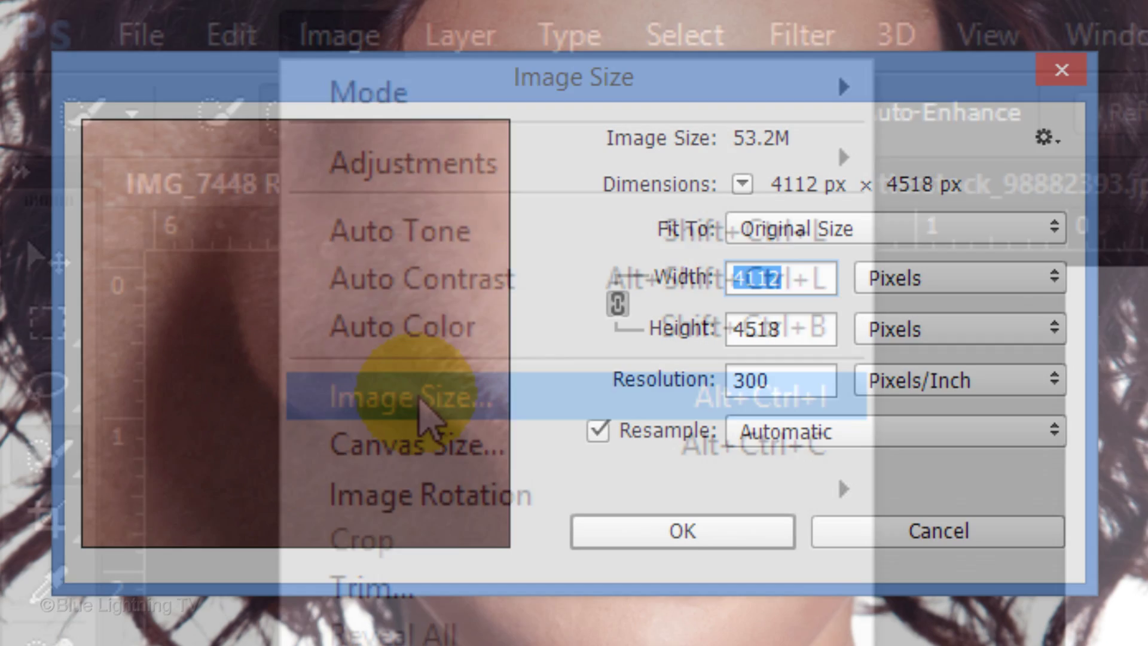
pyautogui.click(806, 383)
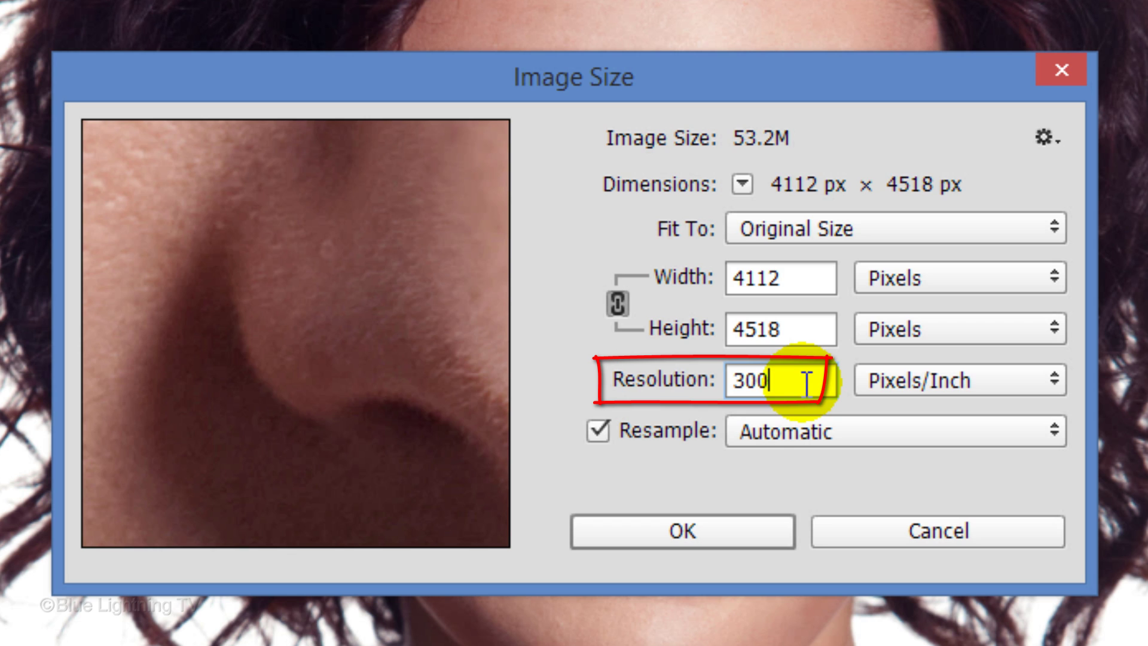
pyautogui.press('BackSpace')
pyautogui.press('BackSpace')
pyautogui.press('BackSpace')
pyautogui.write('150')
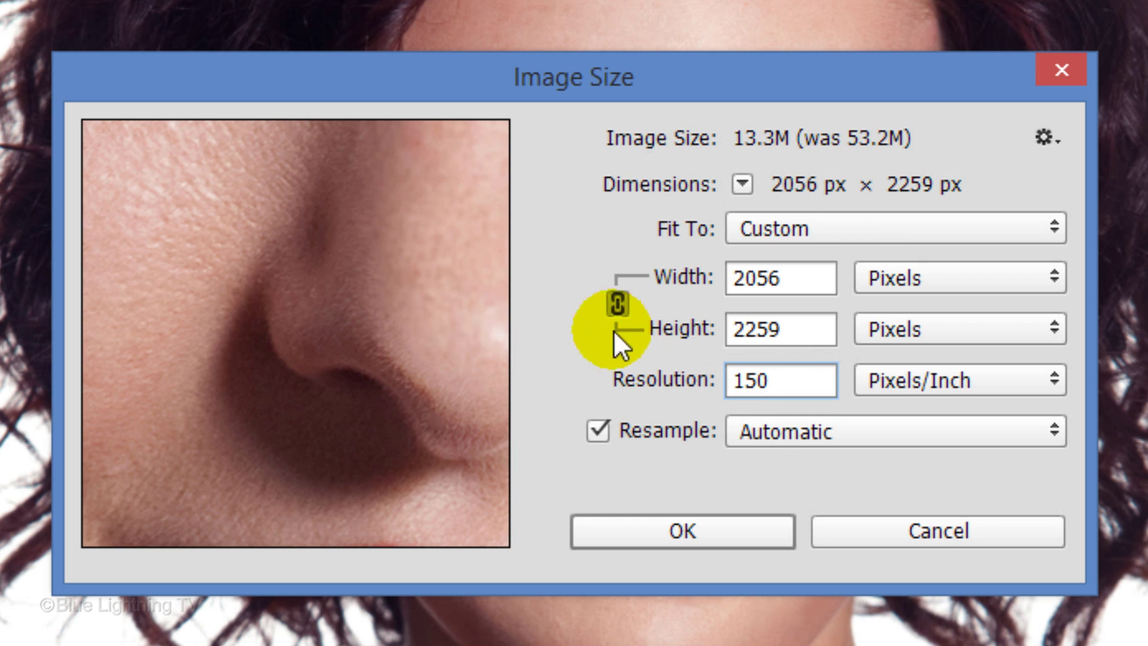
pyautogui.doubleClick(808, 328)
pyautogui.write('850')
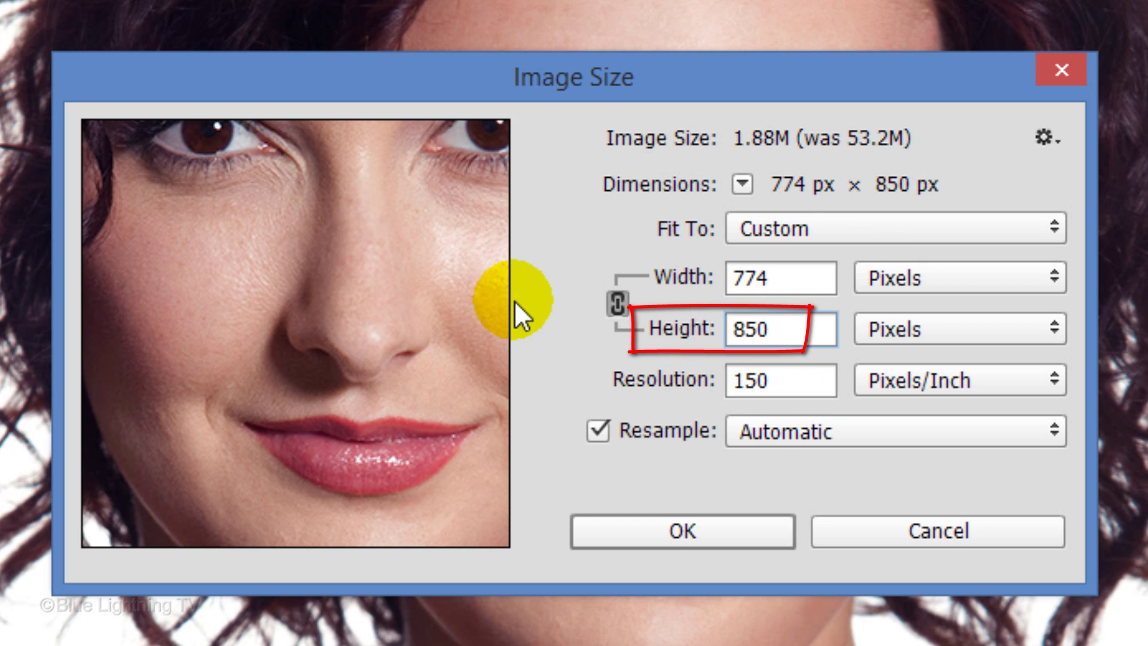
pyautogui.click(691, 529)
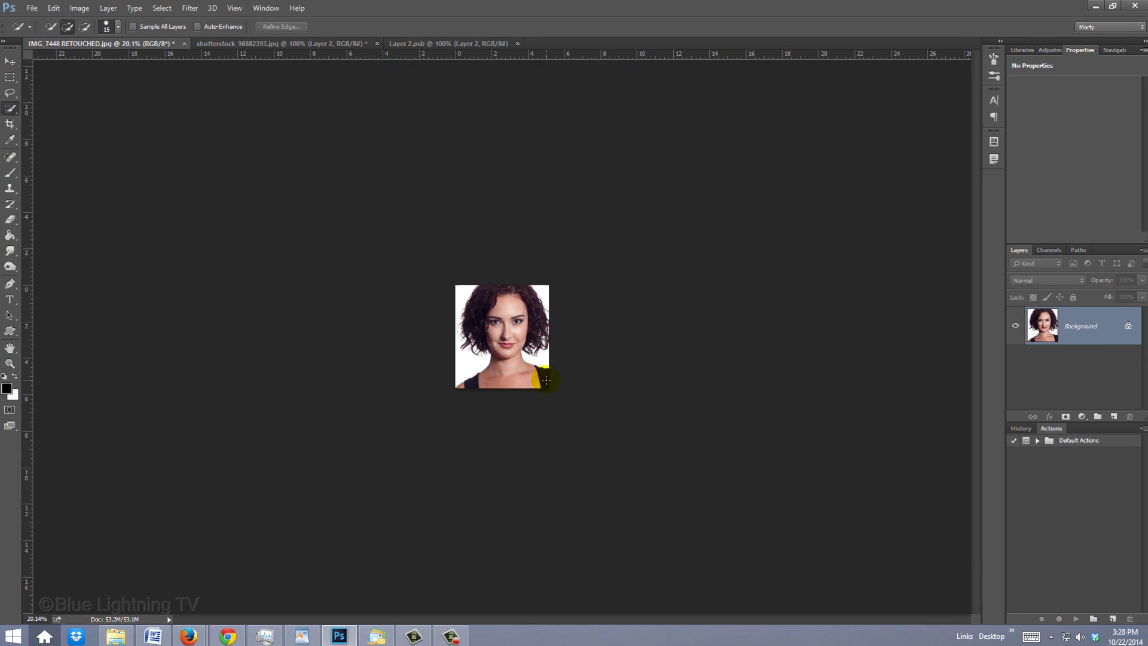
# Copy the resized portrait centered into the smart object document above Layer 2, and close that document with its changes saved
pyautogui.press('v')
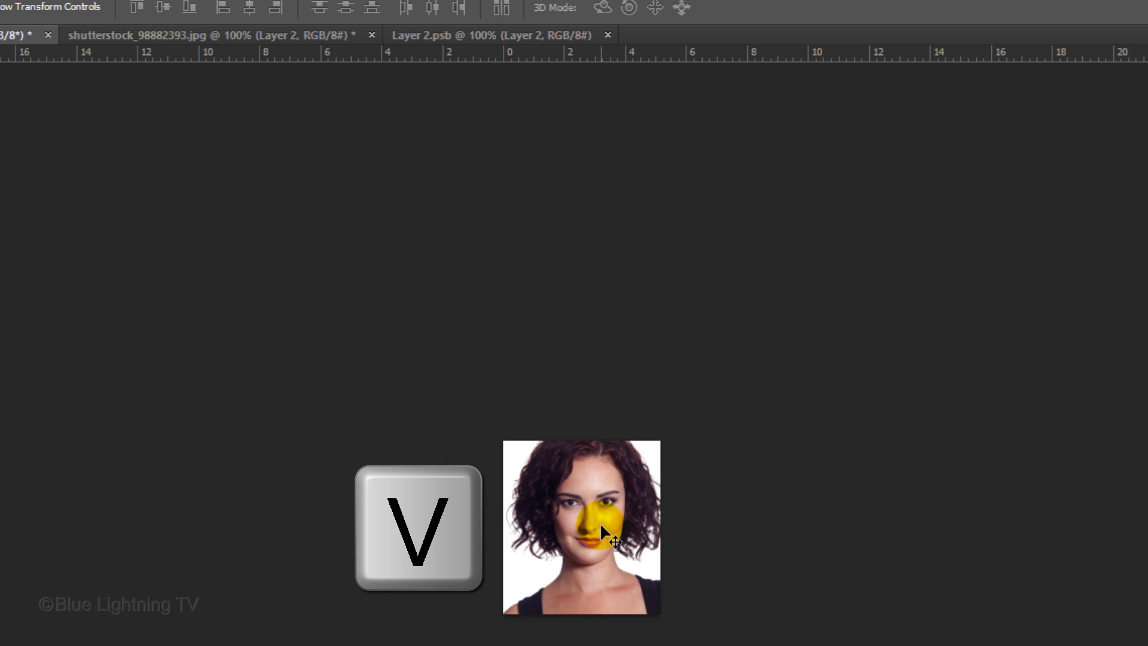
pyautogui.moveTo(601, 529); pyautogui.dragTo(502, 31)
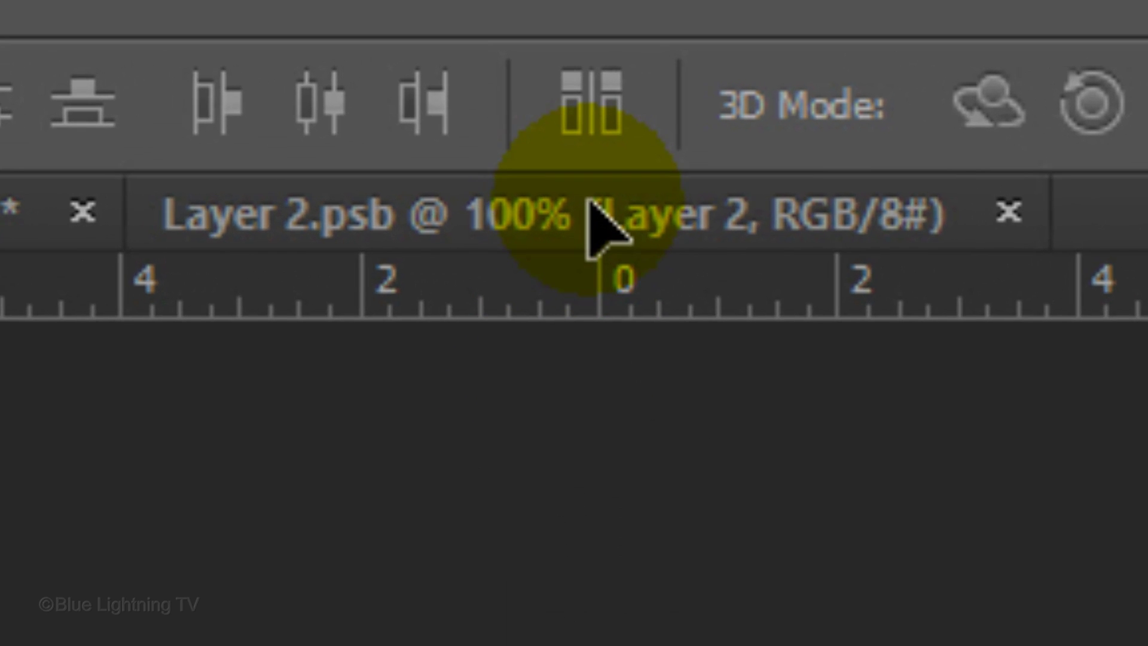
pyautogui.moveTo(589, 203); pyautogui.dragTo(589, 203)
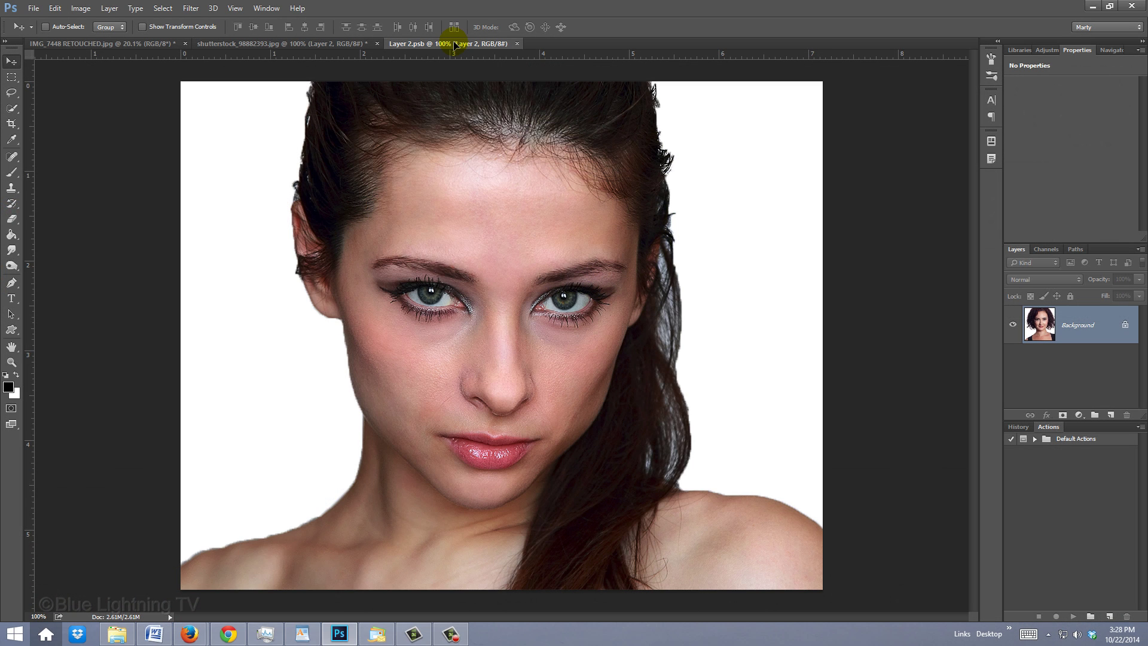
pyautogui.press('shift')
pyautogui.moveTo(454, 45); pyautogui.dragTo(510, 295)
pyautogui.moveTo(509, 352); pyautogui.dragTo(509, 355)
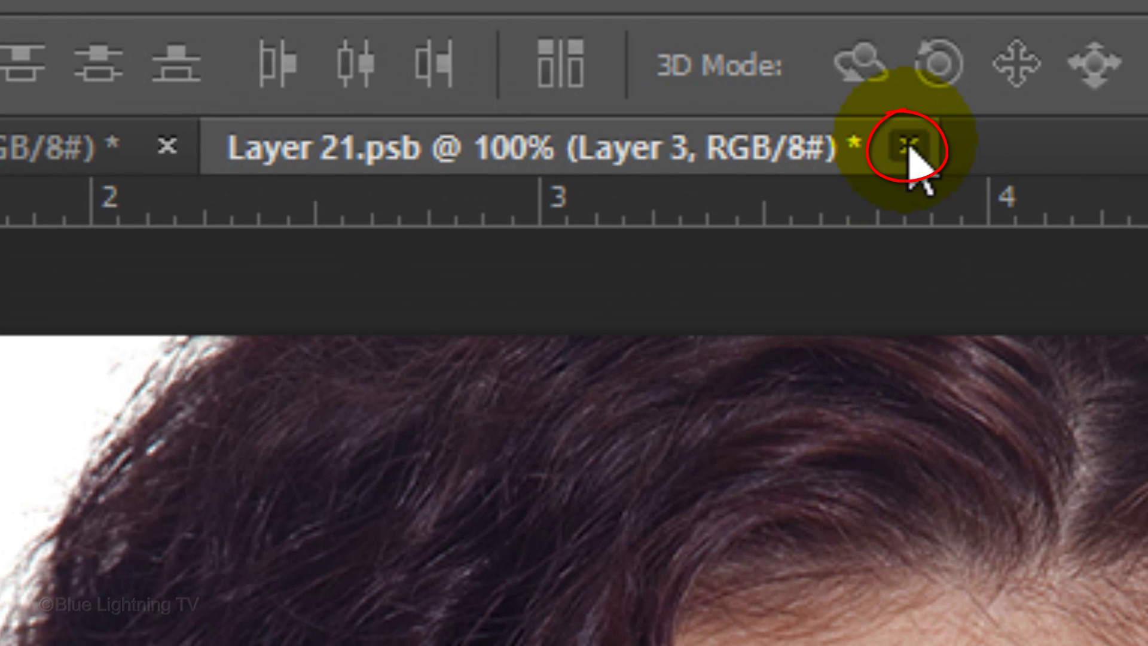
pyautogui.click(908, 146)
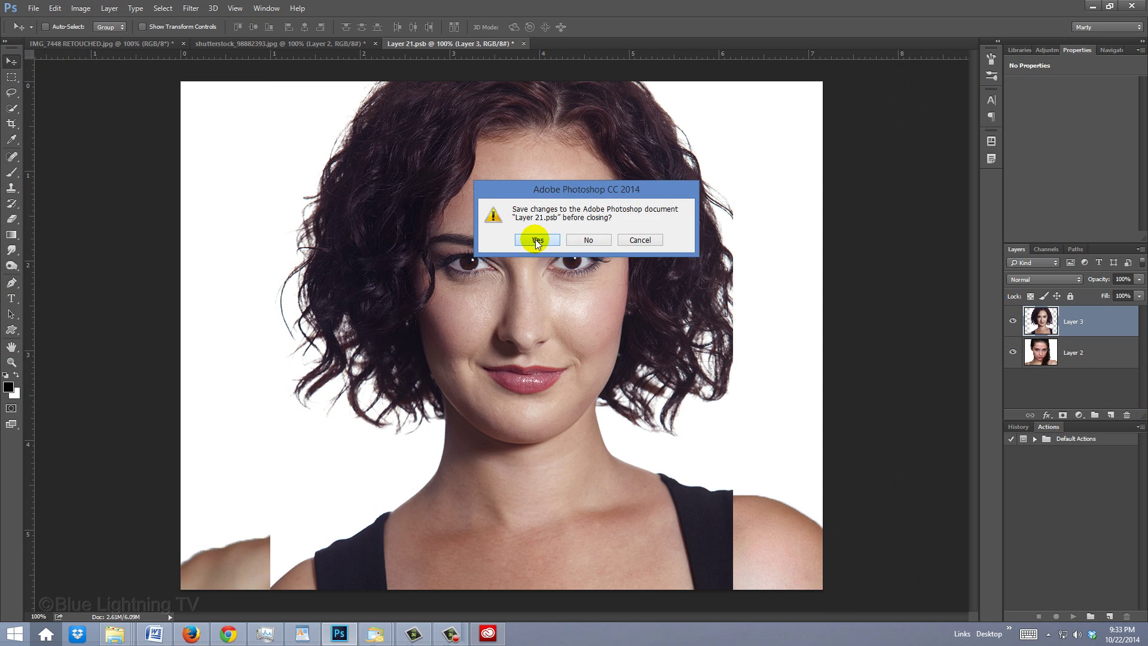
pyautogui.click(356, 382)
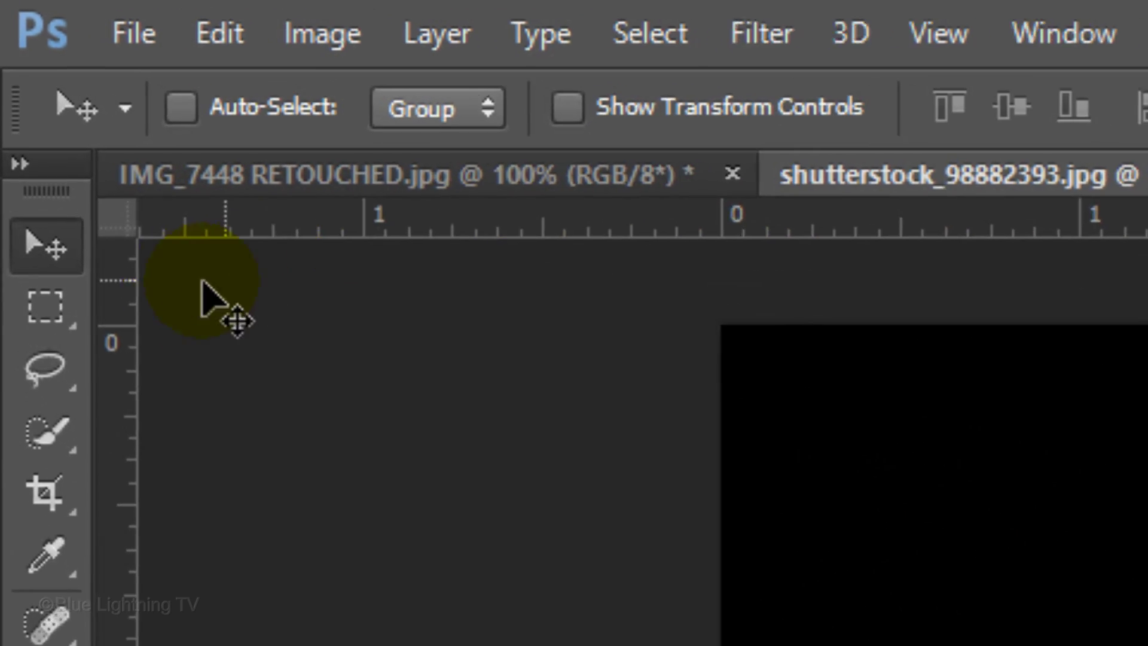
# Crop the filtered image to a full-height rectangular selection about 5.2 inches wide around the curly-haired woman, excluding the leftover shoulders, and deselect
pyautogui.click(60, 332)
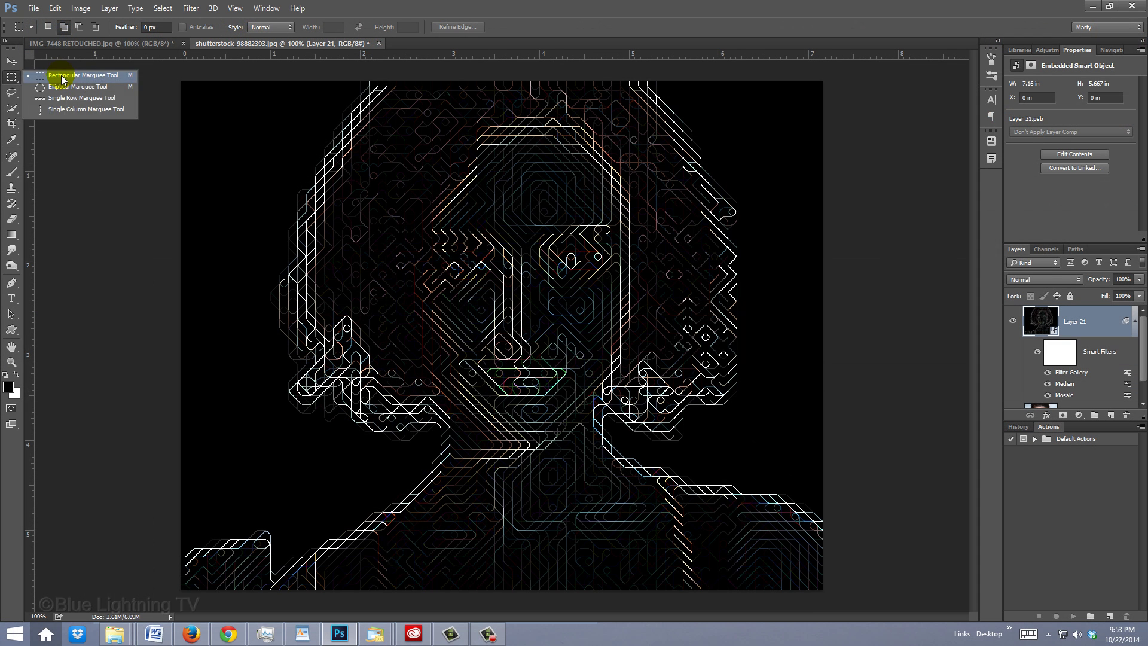
pyautogui.click(347, 326)
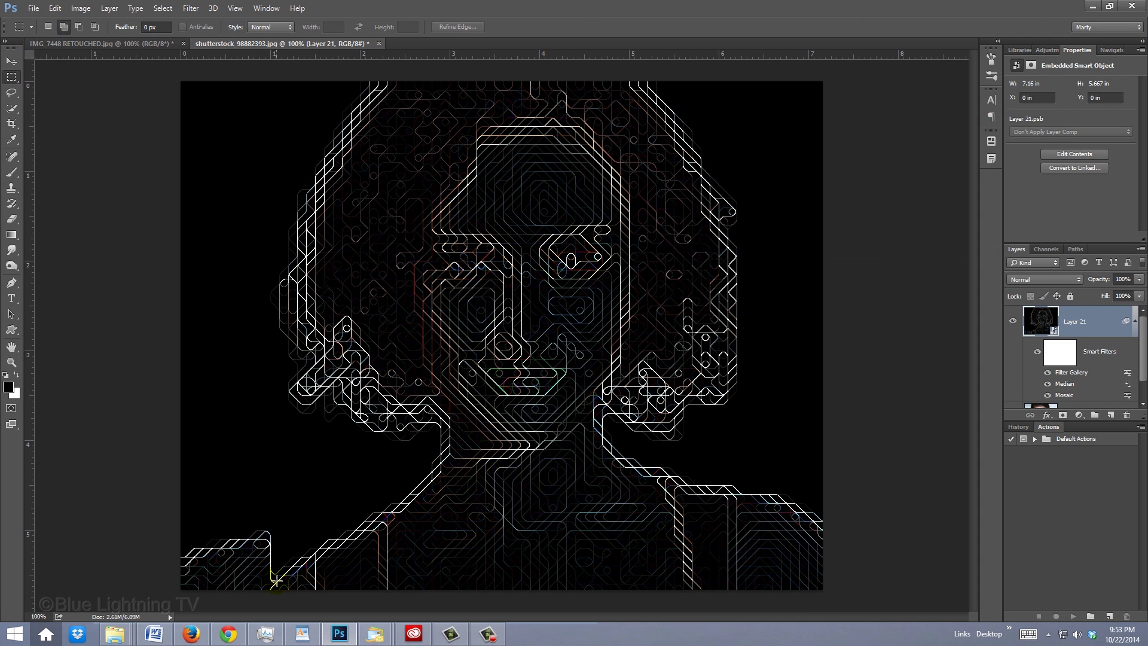
pyautogui.moveTo(596, 144); pyautogui.dragTo(733, 44)
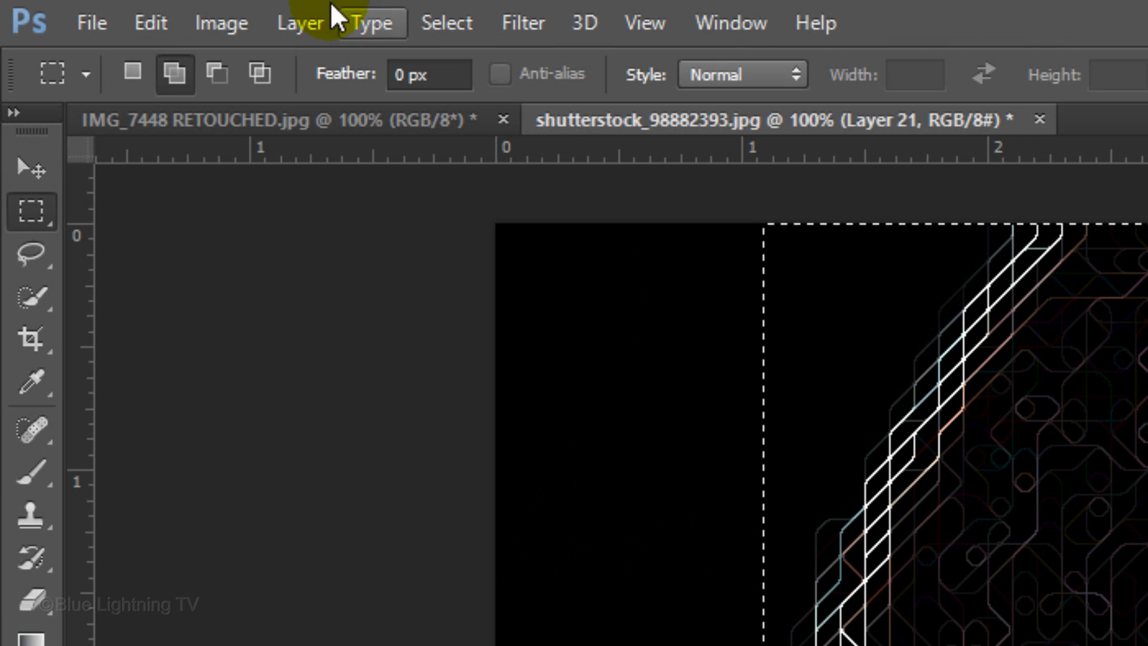
pyautogui.click(225, 23)
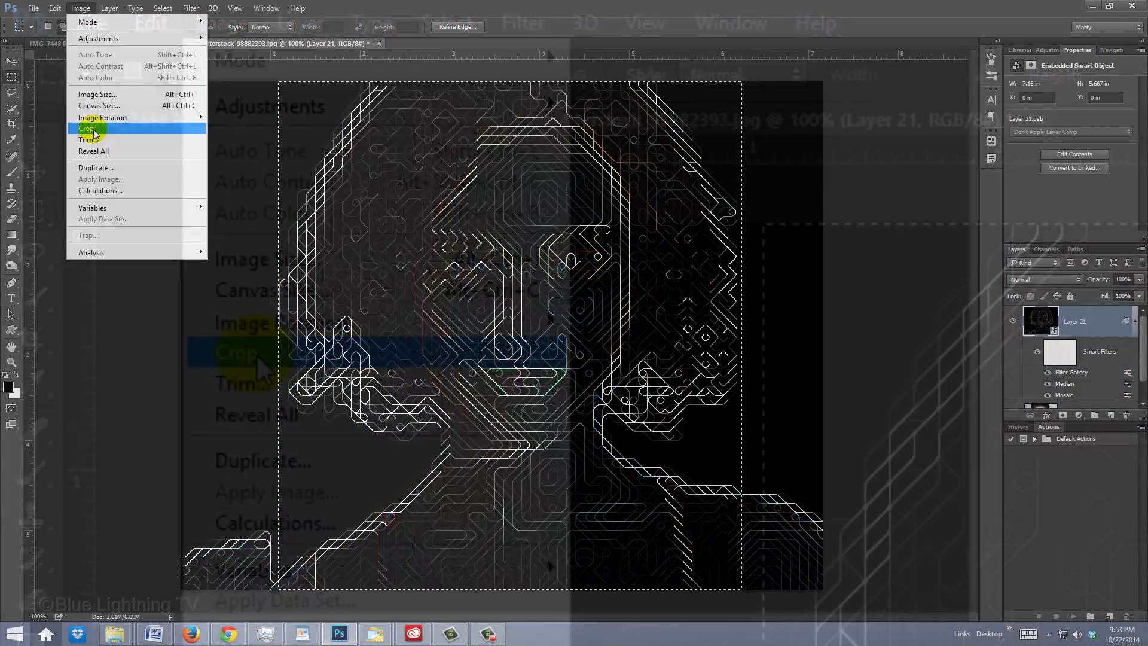
pyautogui.click(266, 353)
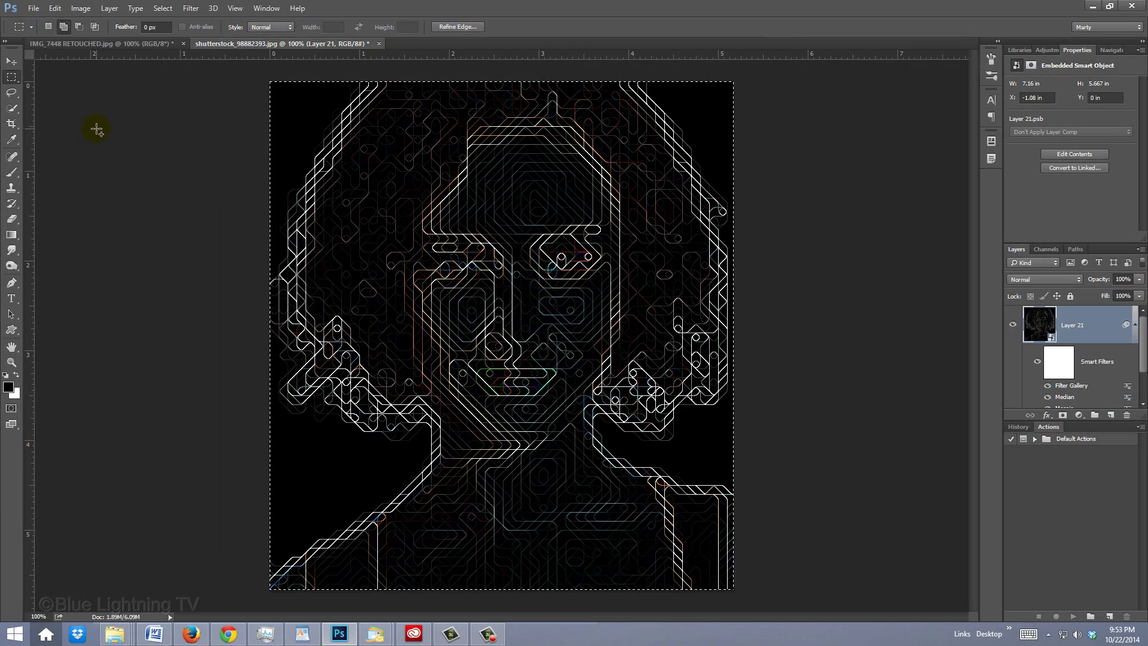
pyautogui.hotkey('ctrl', 'd')
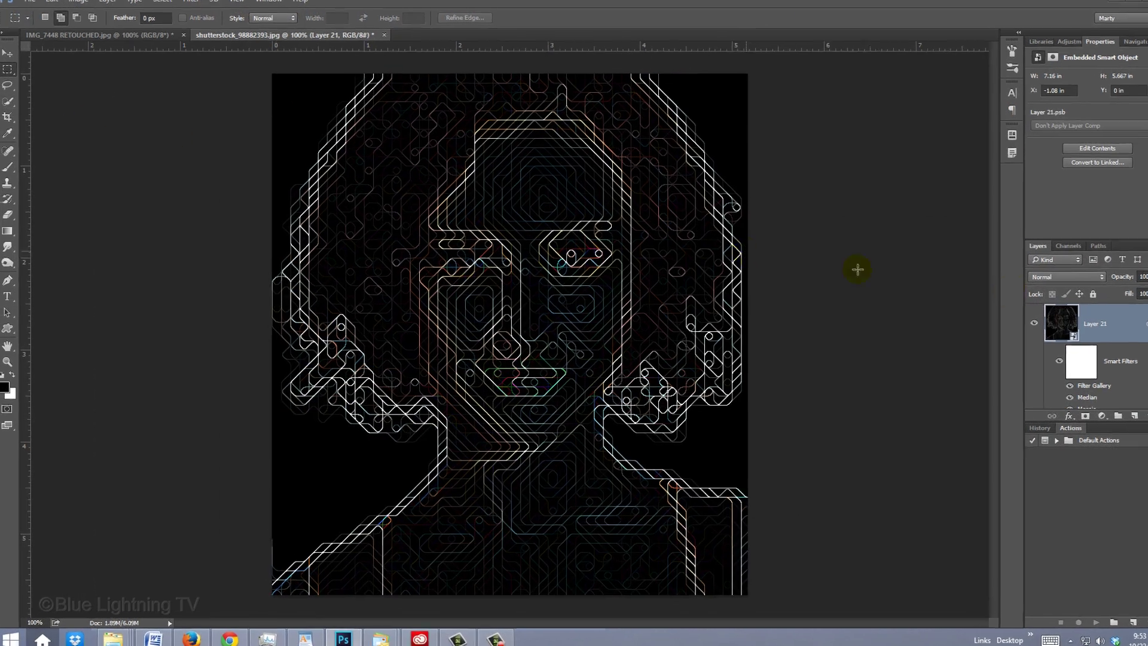